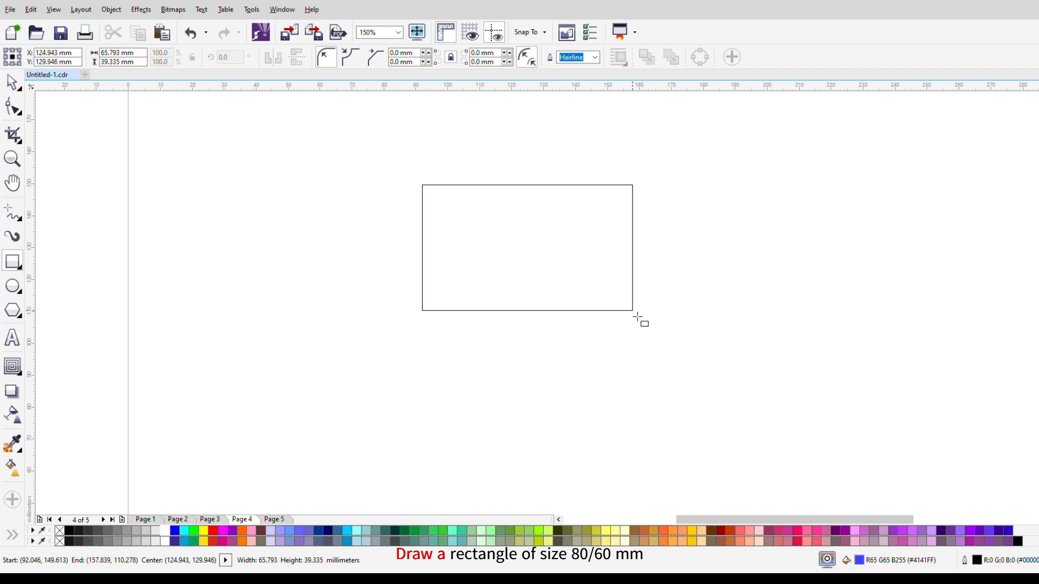
Remove the drawn rectangle's fill and set its size to 80 mm wide by 60 mm high.
click(60, 532)
double_click(117, 62)
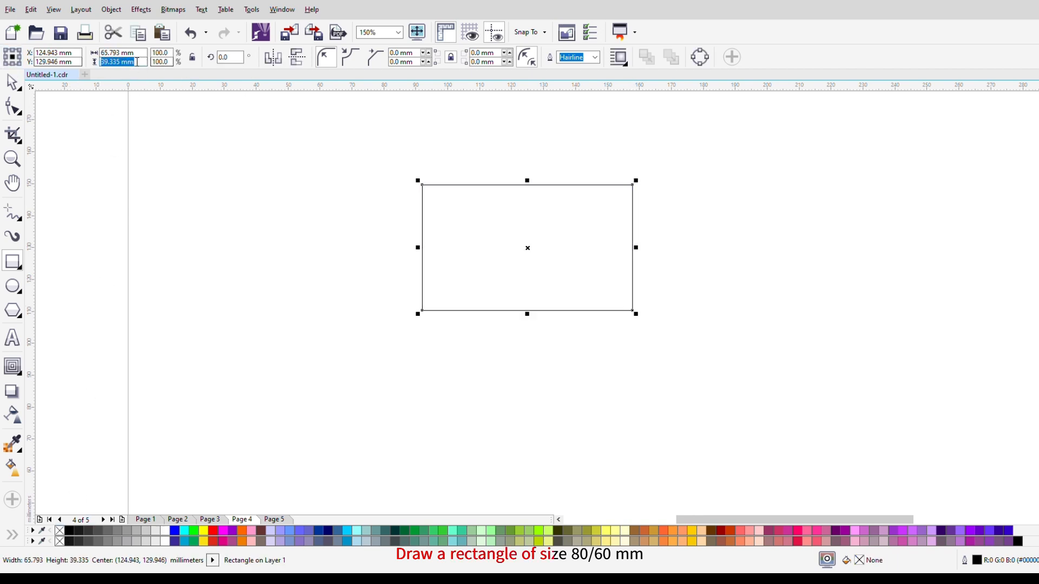
double_click(117, 53)
text(80)
key(Tab)
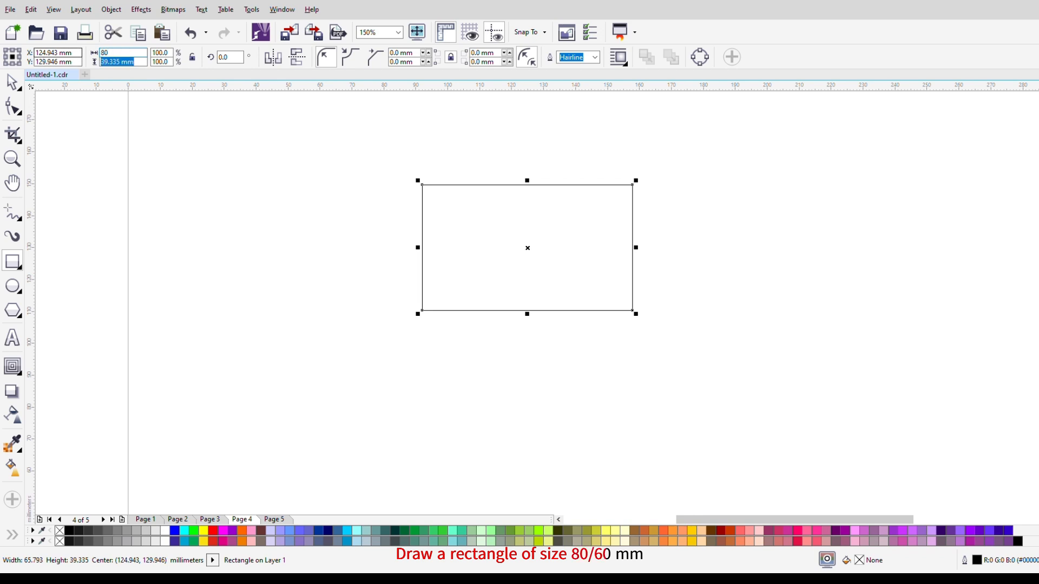
text(60)
key(Return)
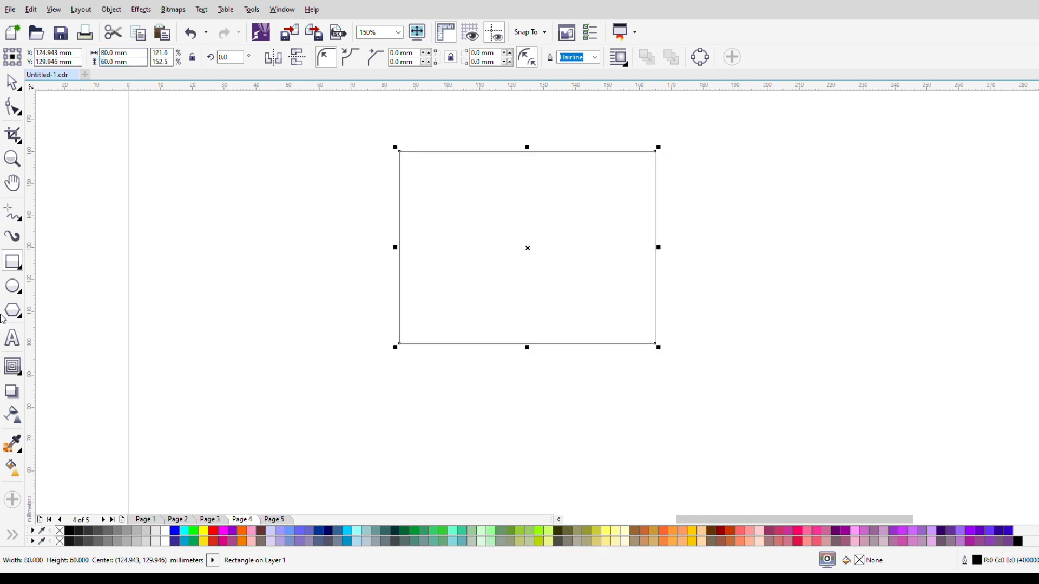
Apply an inside contour with 5 steps and 5 mm offset to the rectangle, and round its two right corners to 30 mm.
click(12, 367)
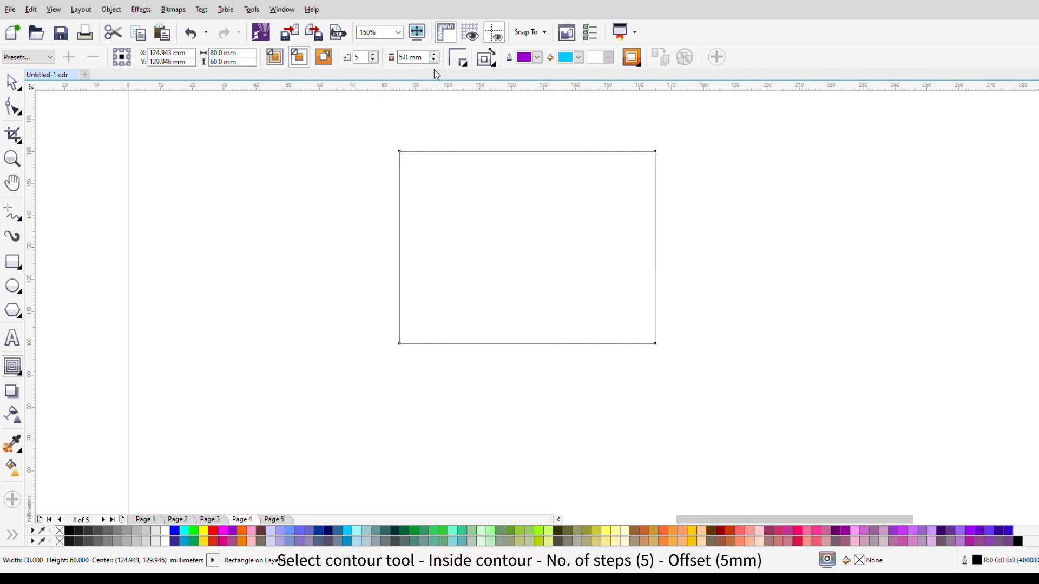
click(298, 62)
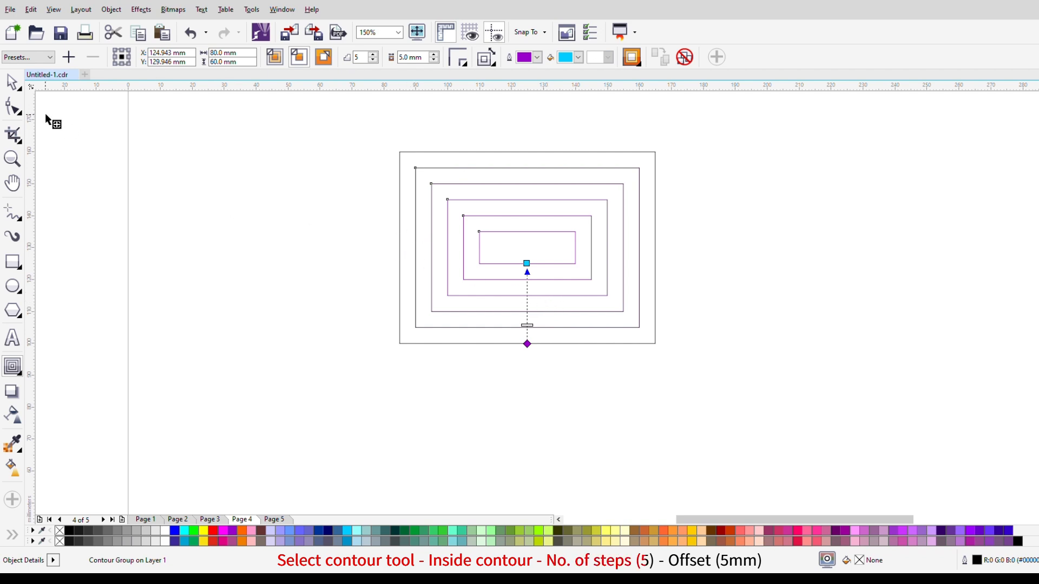
click(16, 108)
click(655, 345)
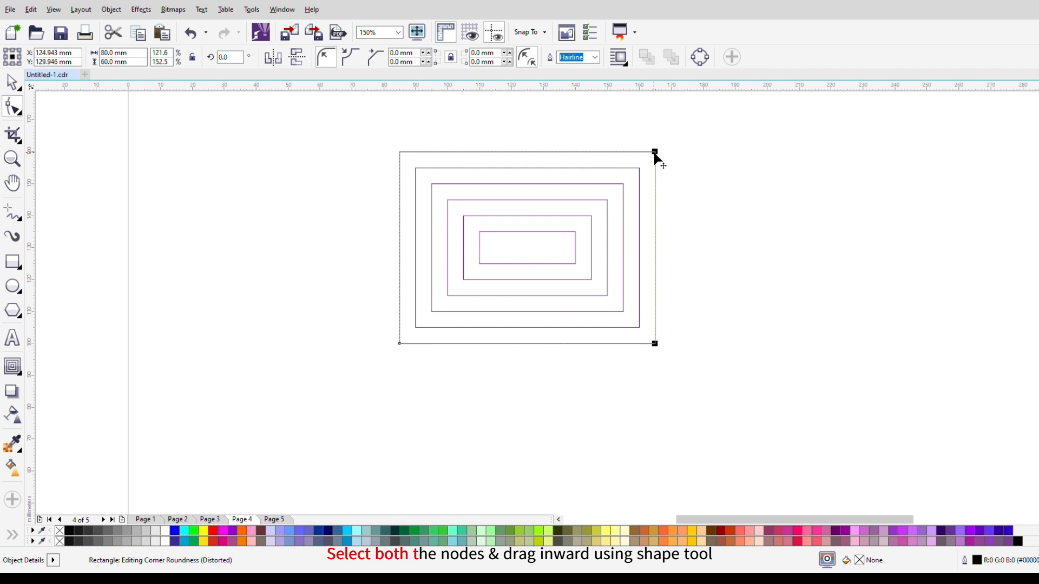
drag(656, 345, 448, 344)
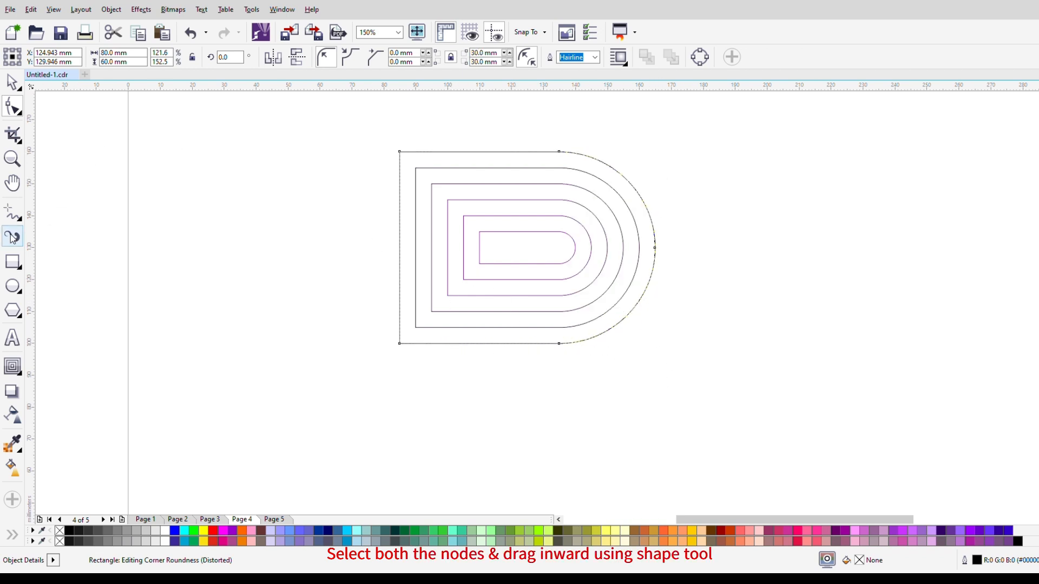
Draw a straight vertical line beside the contoured shape with the Freehand tool and set its height to 60 mm.
click(13, 212)
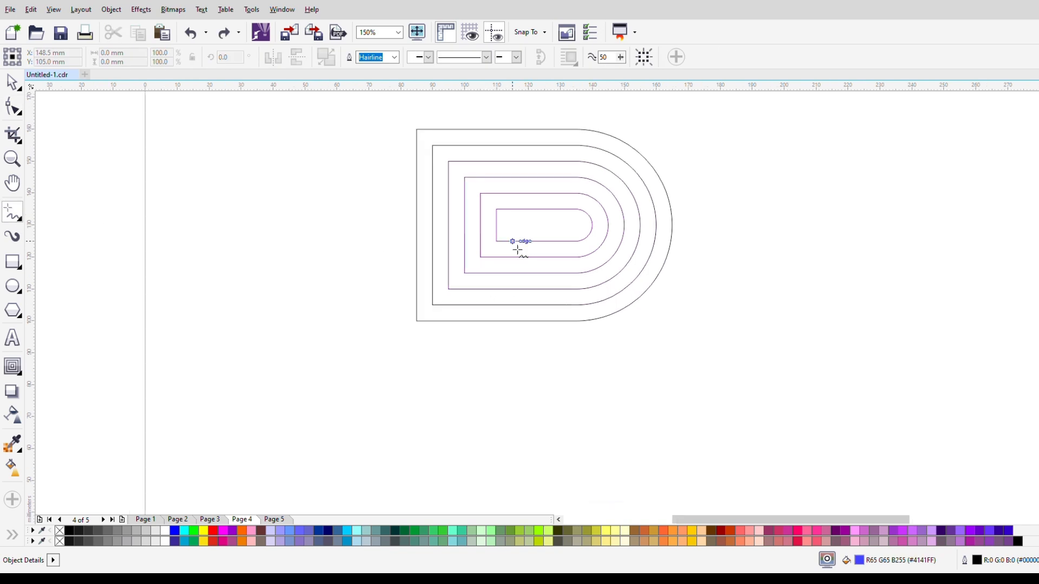
click(391, 227)
ctrl+click(391, 420)
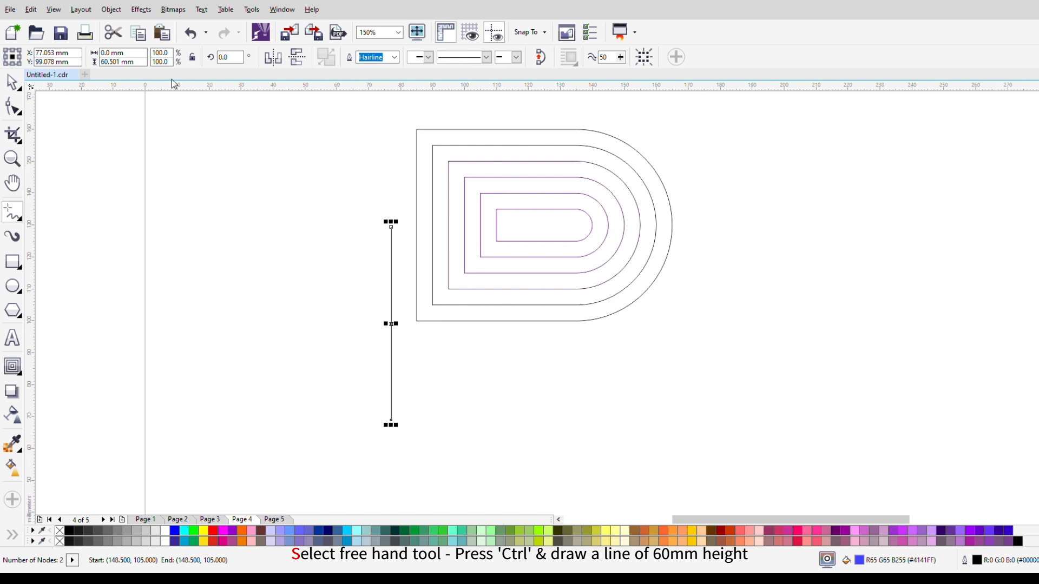
drag(139, 62, 19, 71)
text(60)
key(Return)
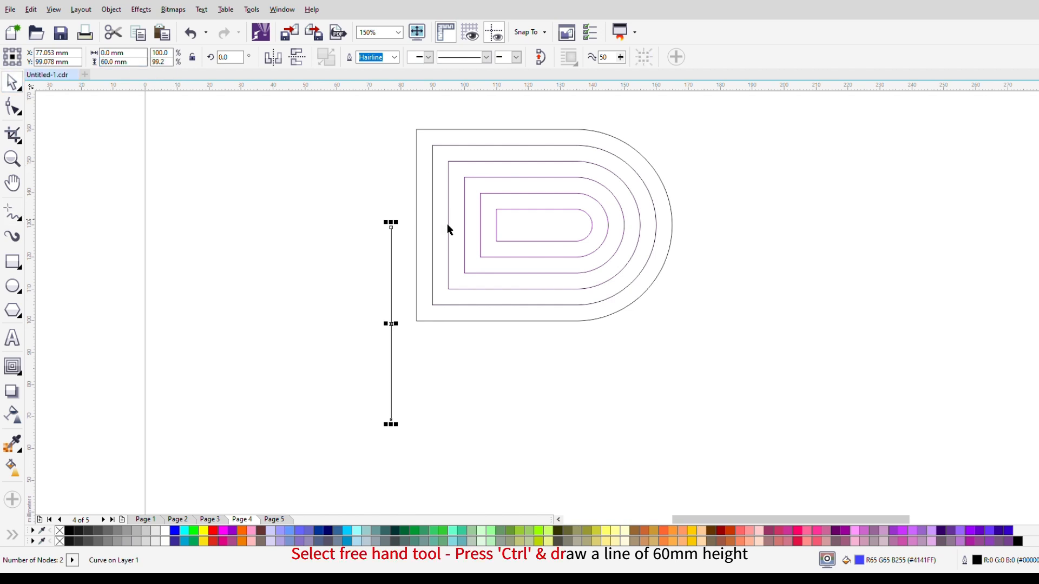
Move the vertical line so its upper end snaps to the lower-left corner node of the innermost contour.
scroll(447, 223, up, 1)
drag(277, 255, 487, 282)
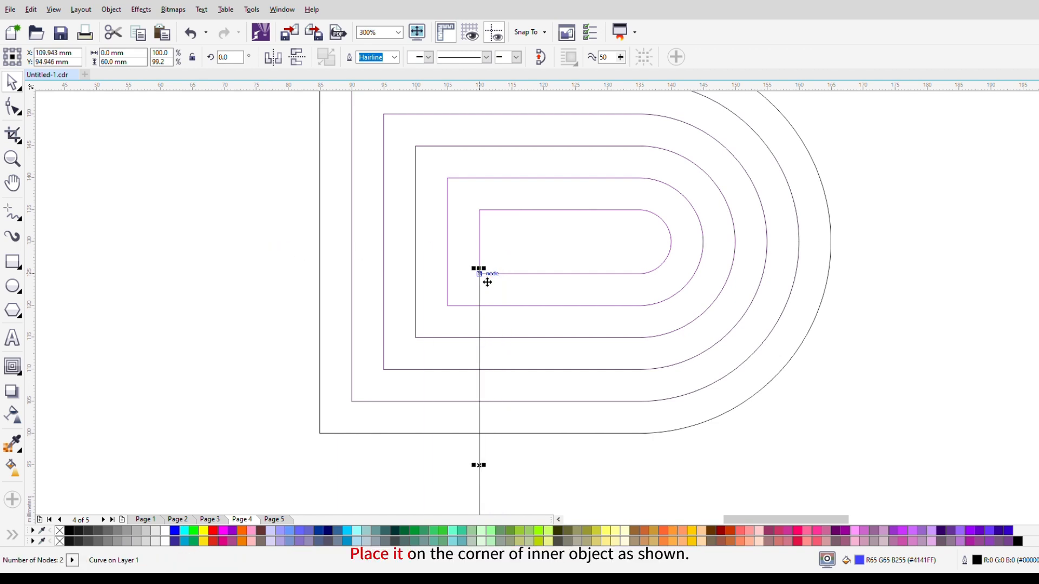
click(781, 294)
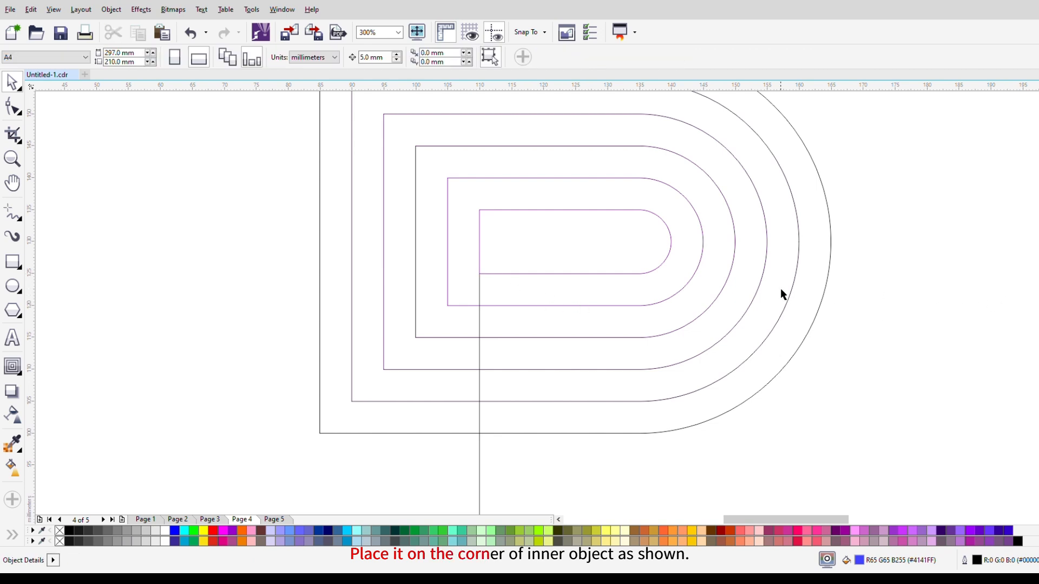
Duplicate the vertical line five times to the left at 5 mm intervals, up to the outermost contour's left edge.
click(479, 307)
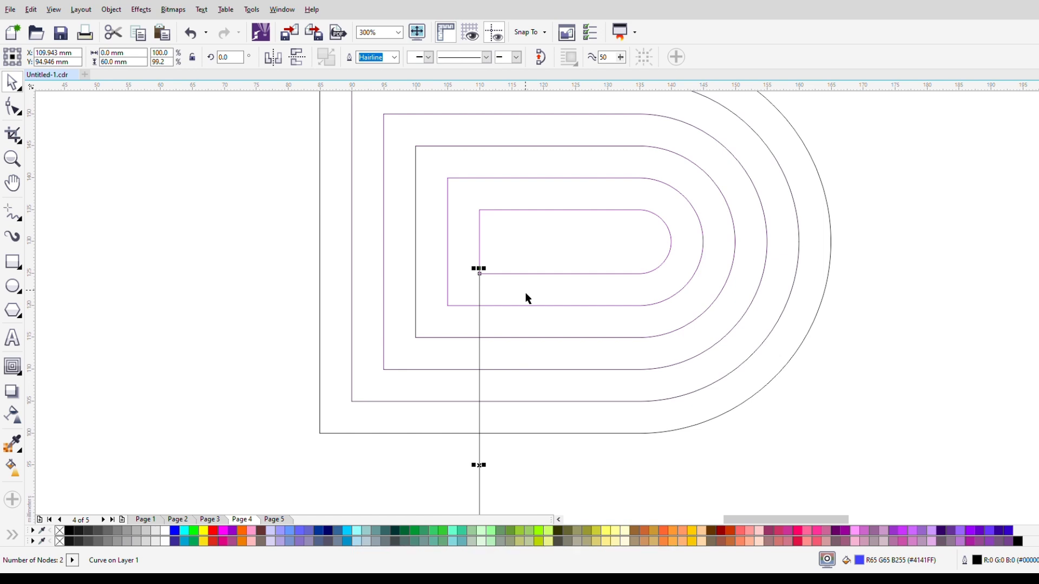
key(KP_Add)
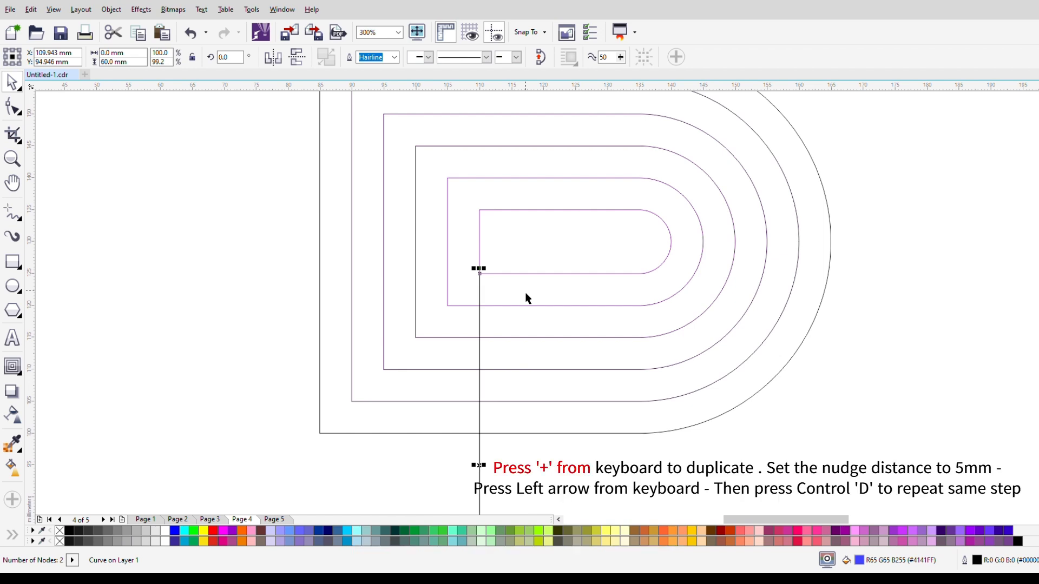
key(Left)
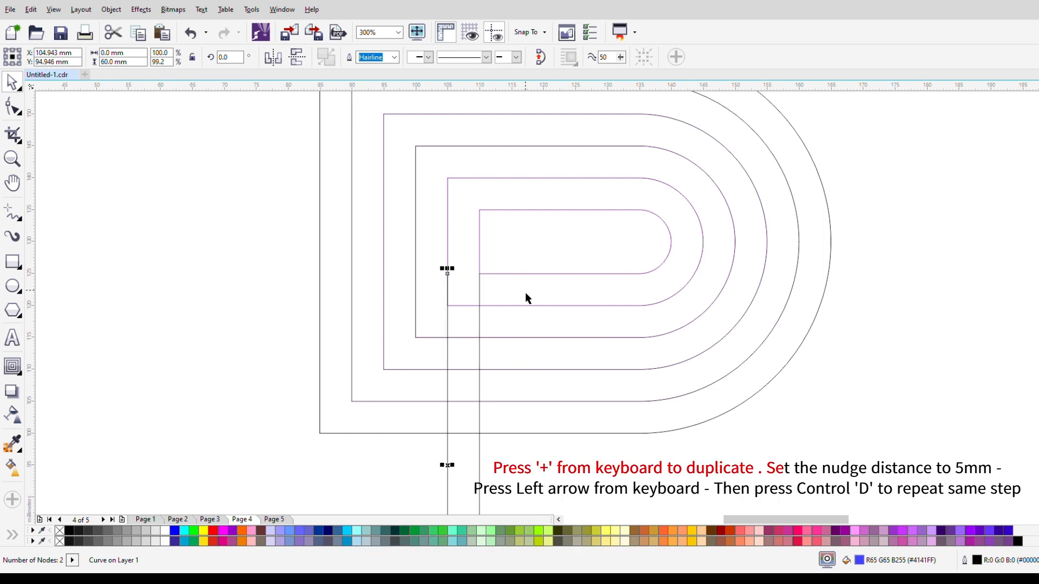
key(ctrl+d)
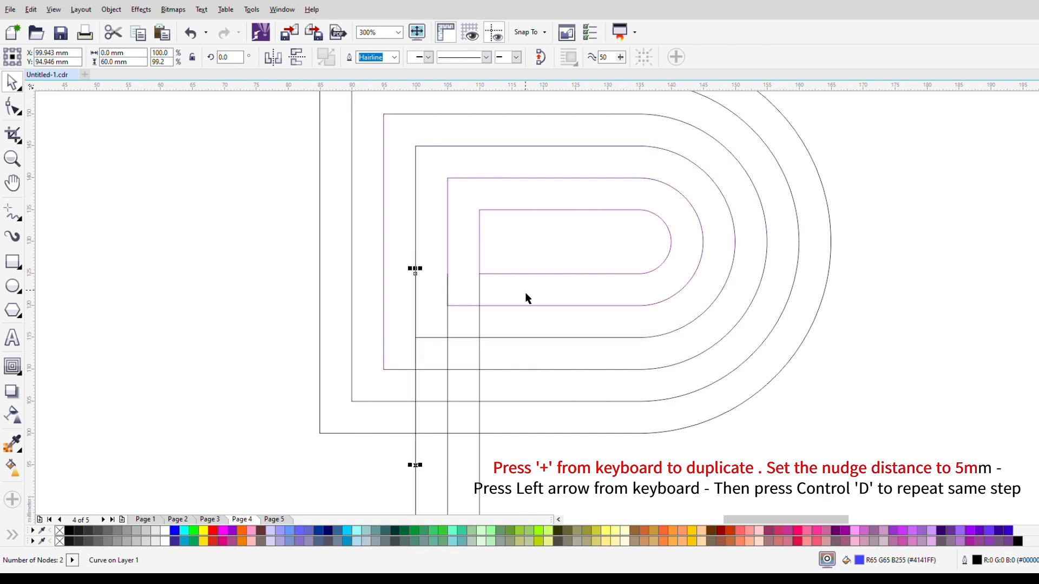
key(ctrl+d)
key(ctrl+d)
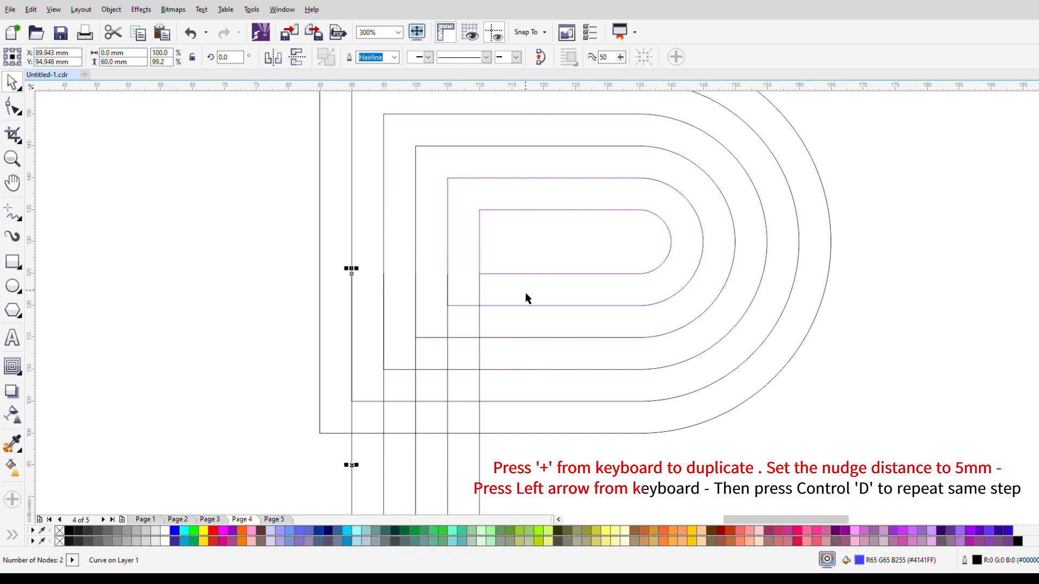
key(ctrl+d)
scroll(503, 293, down, 3)
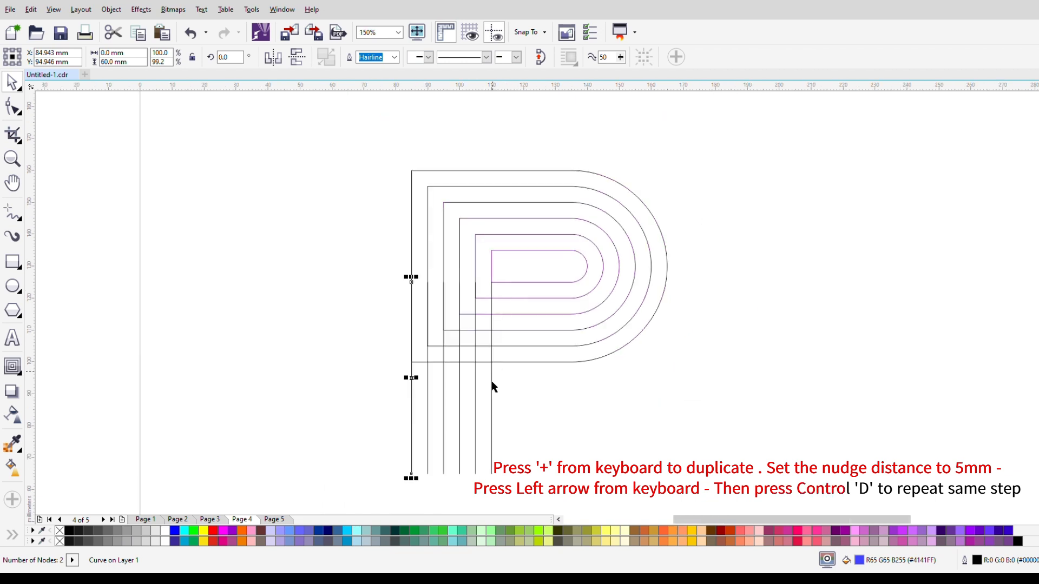
scroll(450, 443, down, 3)
scroll(453, 453, up, 3)
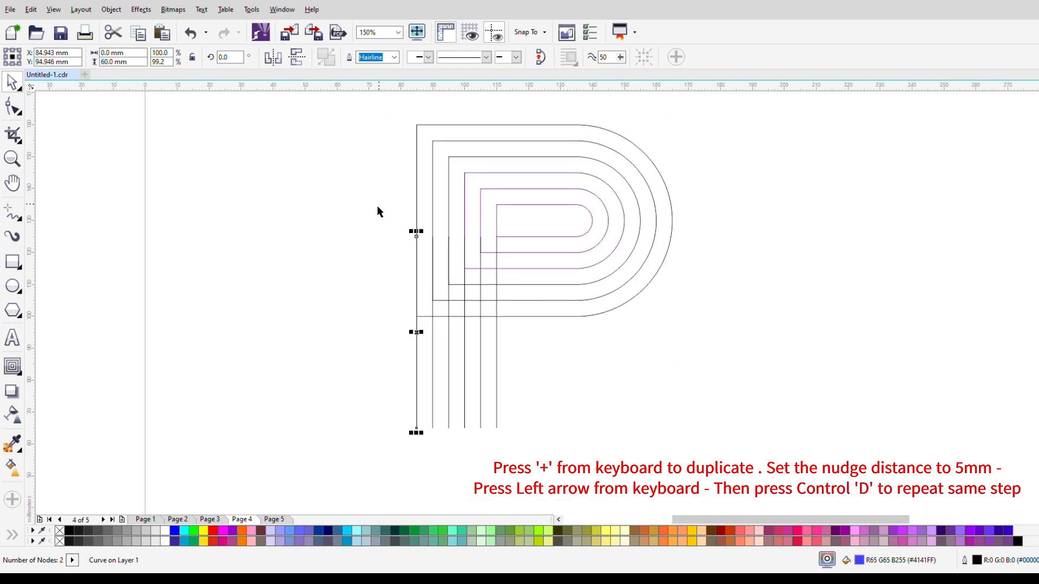
Copy the six vertical lines to the right, group the copy and rotate it 90 degrees to lie horizontally.
drag(367, 195, 518, 465)
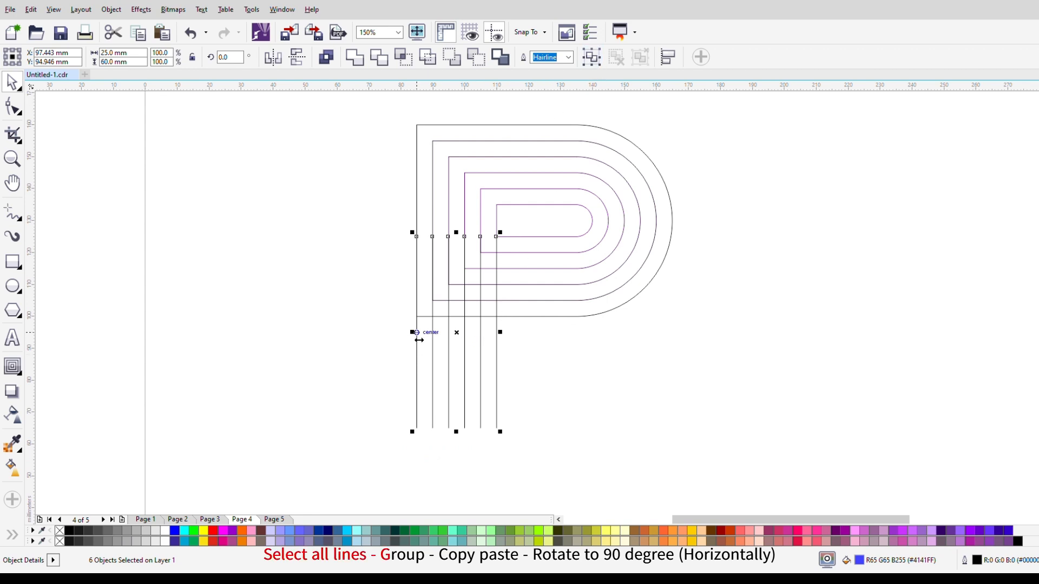
drag(419, 339, 547, 336)
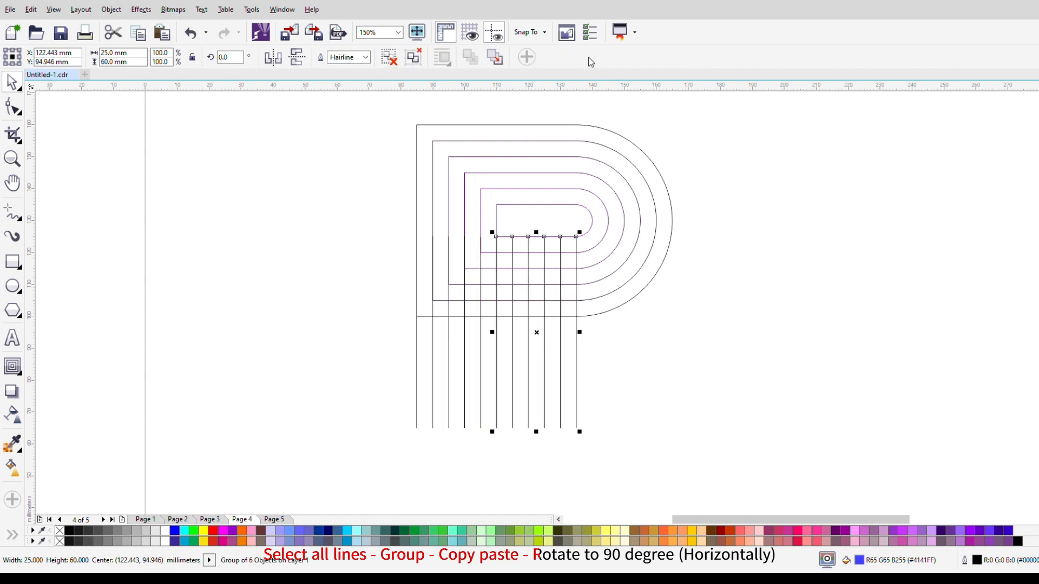
click(545, 338)
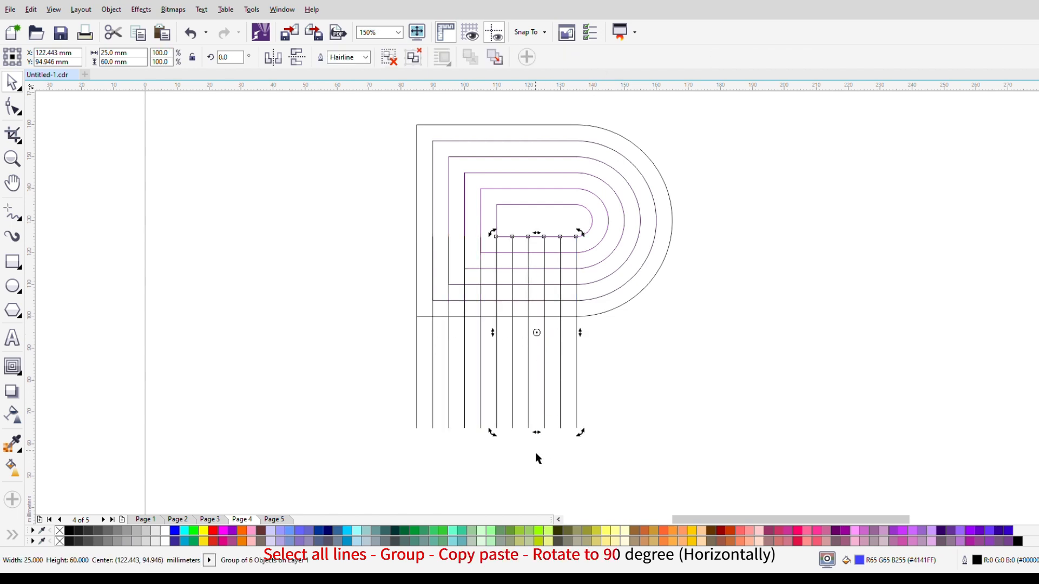
drag(494, 439, 626, 375)
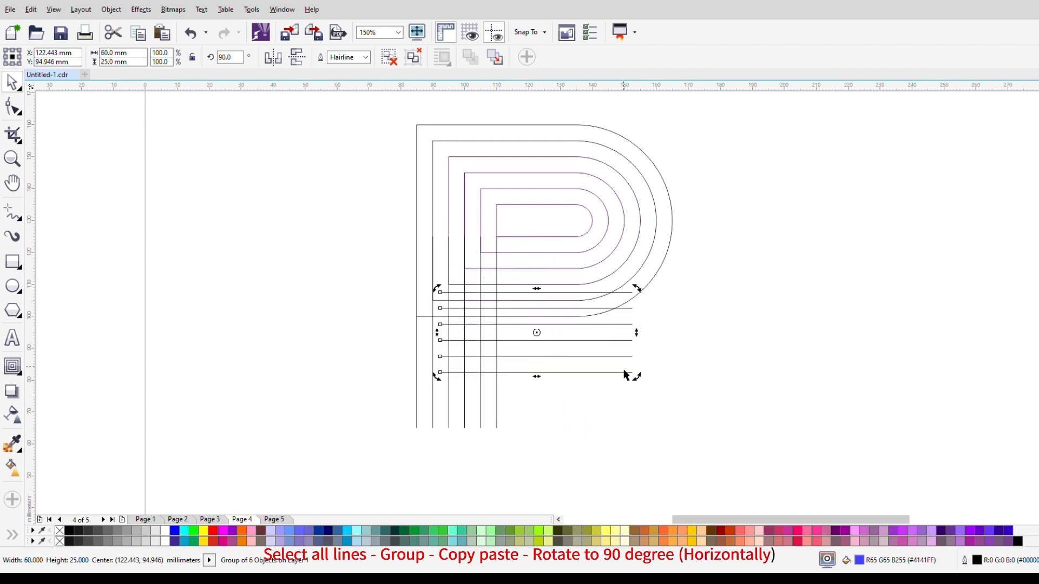
Move the horizontal line group so its upper-right end snaps to the lower-left corner node of the innermost contour.
click(688, 318)
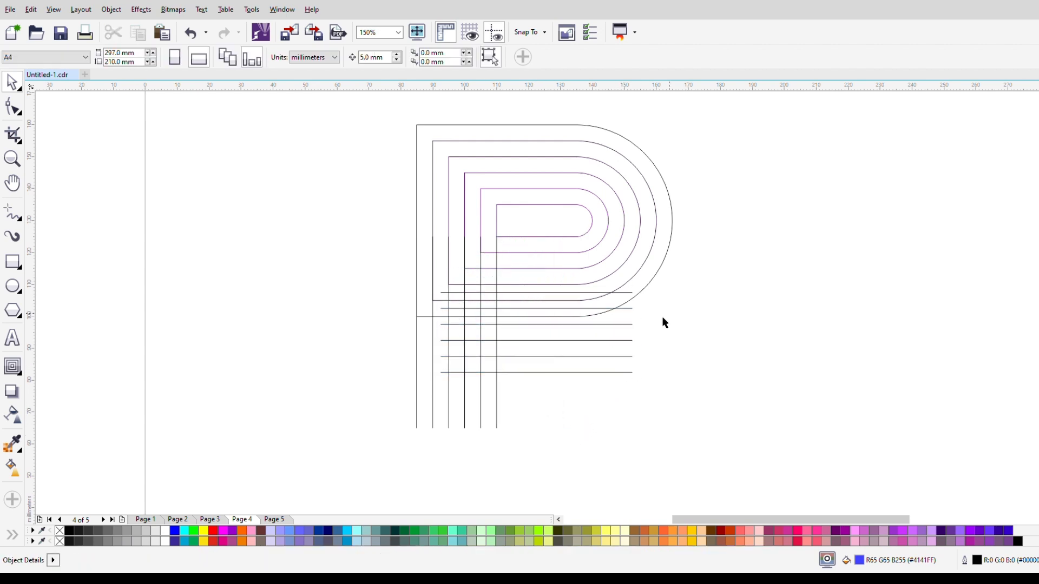
click(632, 295)
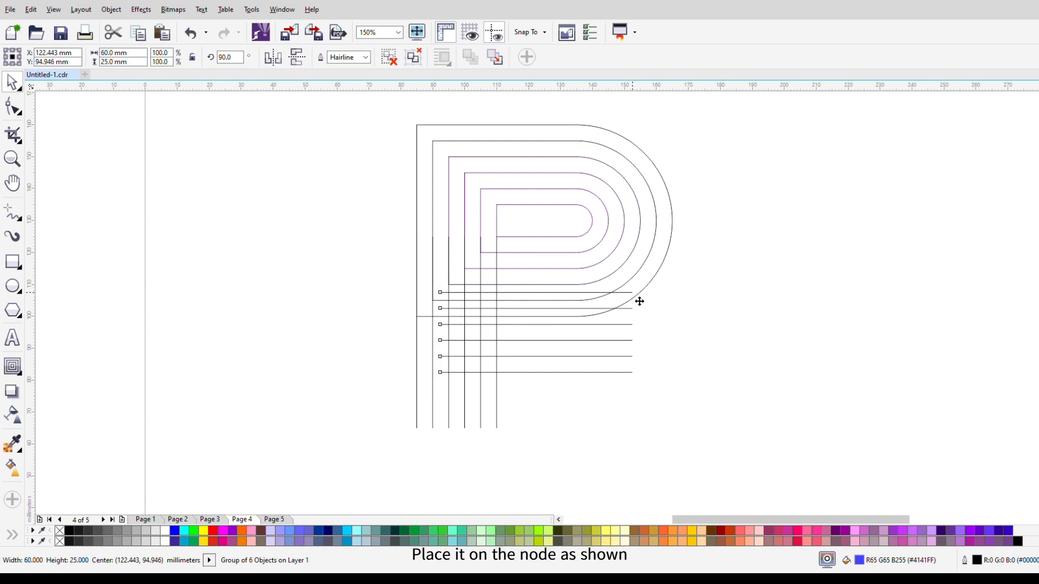
drag(640, 300, 506, 245)
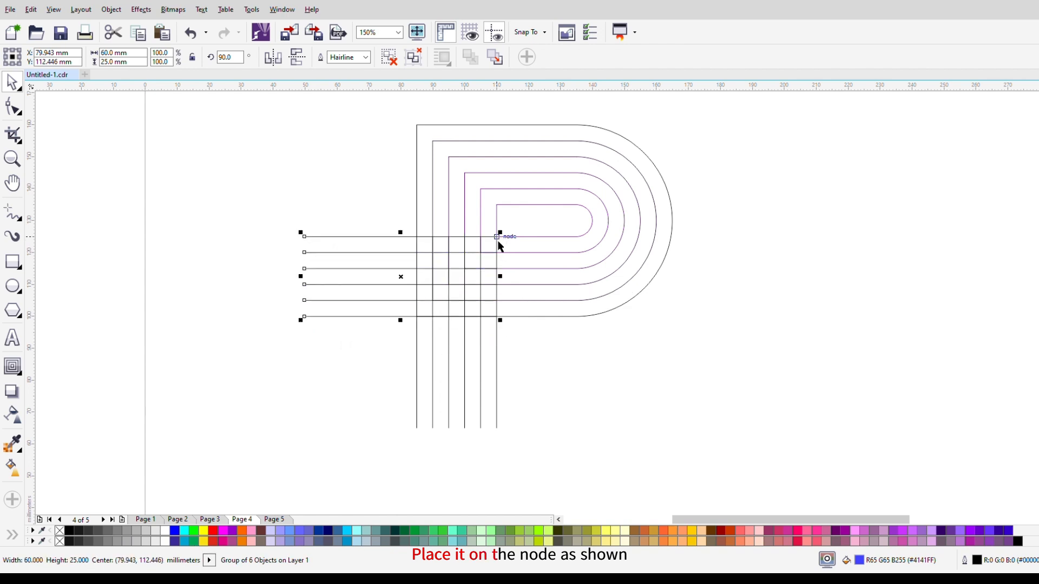
Group the six vertical lines and place a copy under the contours' rounded part, centred at about X 137 mm, Y 83.6 mm.
click(489, 372)
click(480, 368)
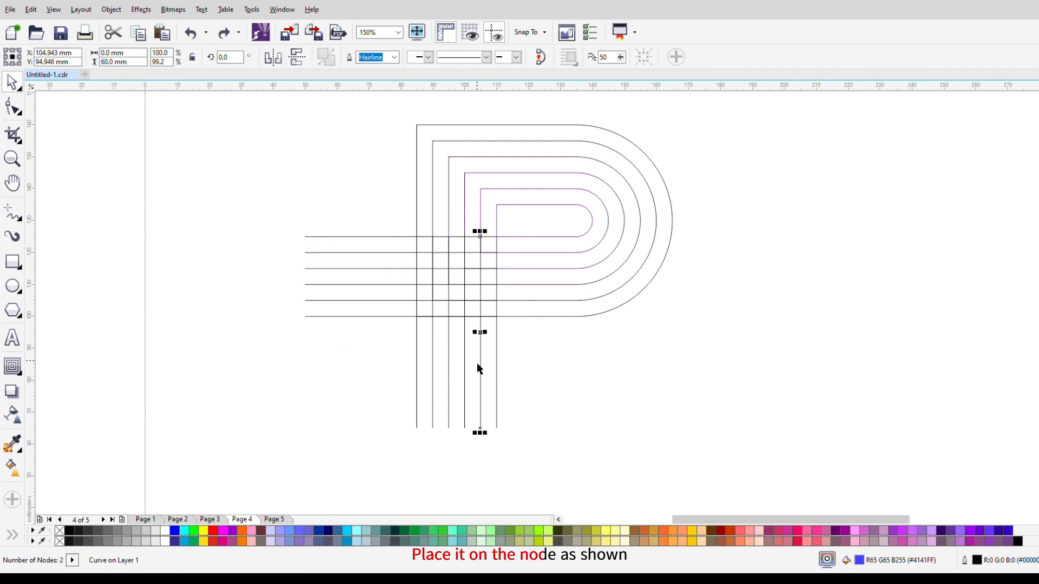
drag(393, 204, 531, 459)
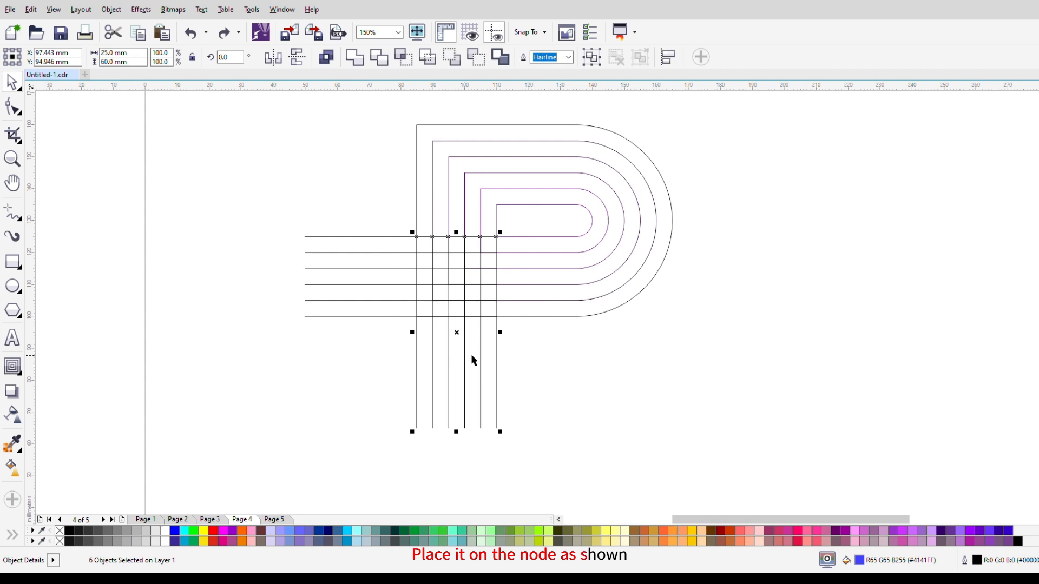
click(593, 60)
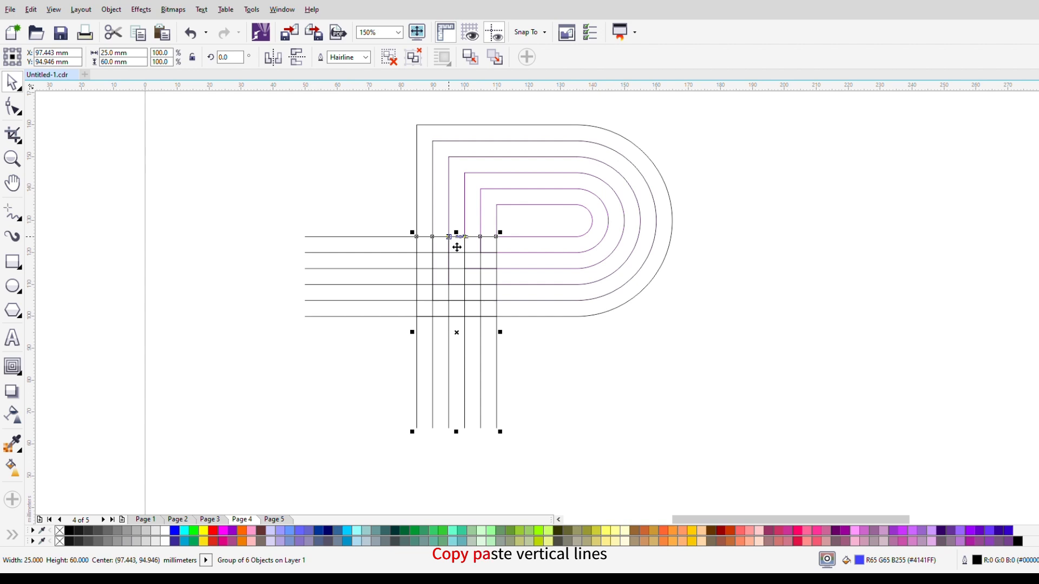
drag(457, 247, 593, 283)
scroll(575, 246, up, 1)
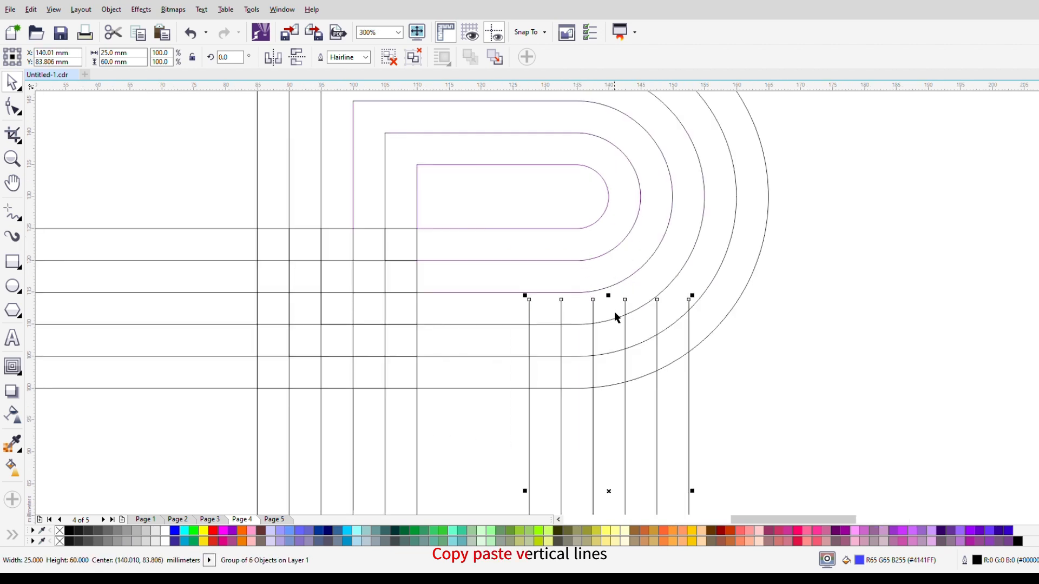
mouse_move(632, 309)
mouse_down()
mouse_move(590, 284)
mouse_move(592, 314)
mouse_move(613, 309)
mouse_up()
Skew the copied vertical line group horizontally by 30 degrees so its lower ends slant outward to the right.
scroll(613, 309, down, 5)
scroll(610, 352, up, 4)
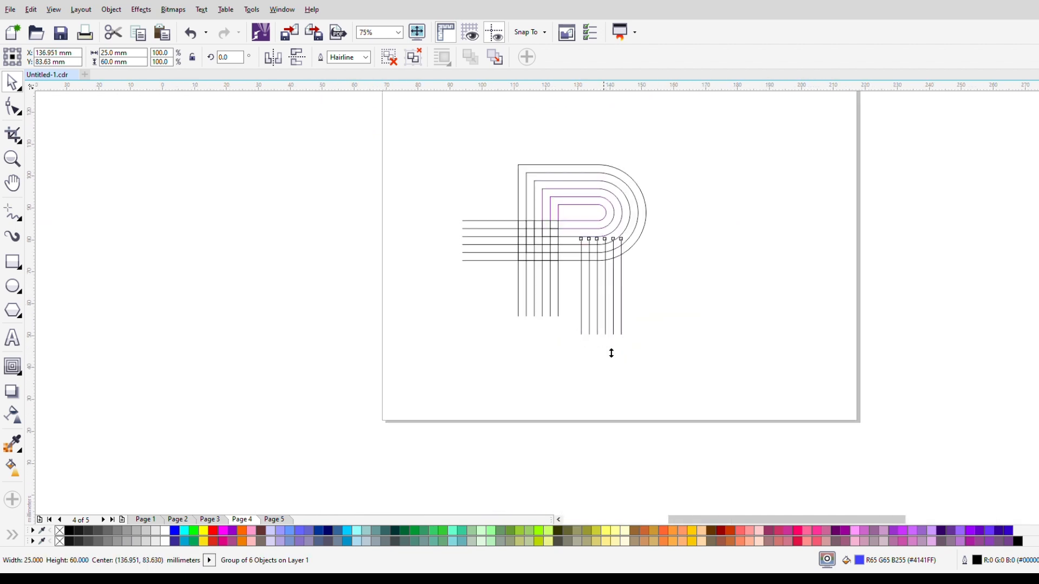
scroll(669, 167, down, 4)
scroll(641, 168, up, 4)
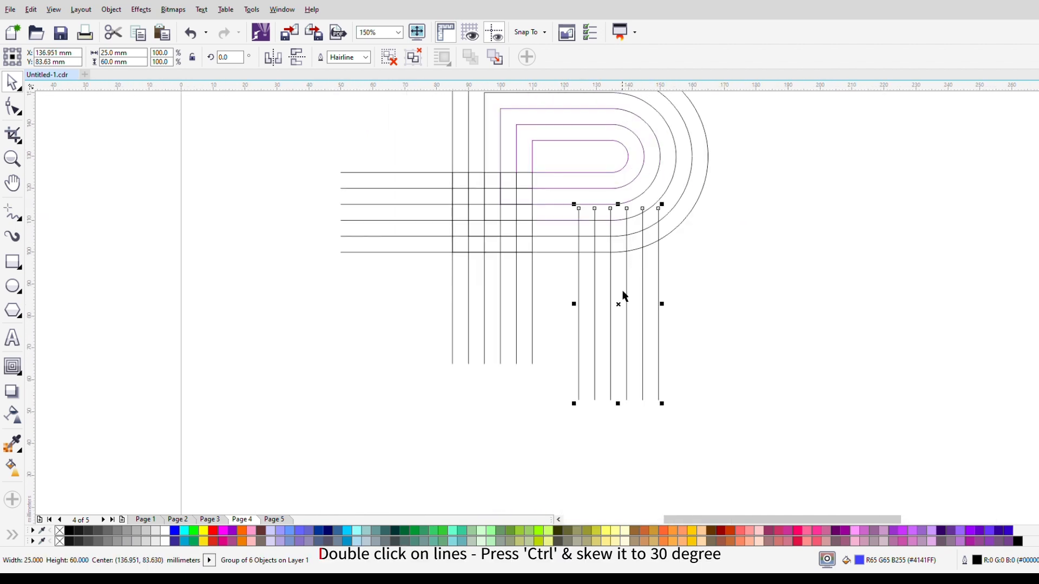
double_click(627, 313)
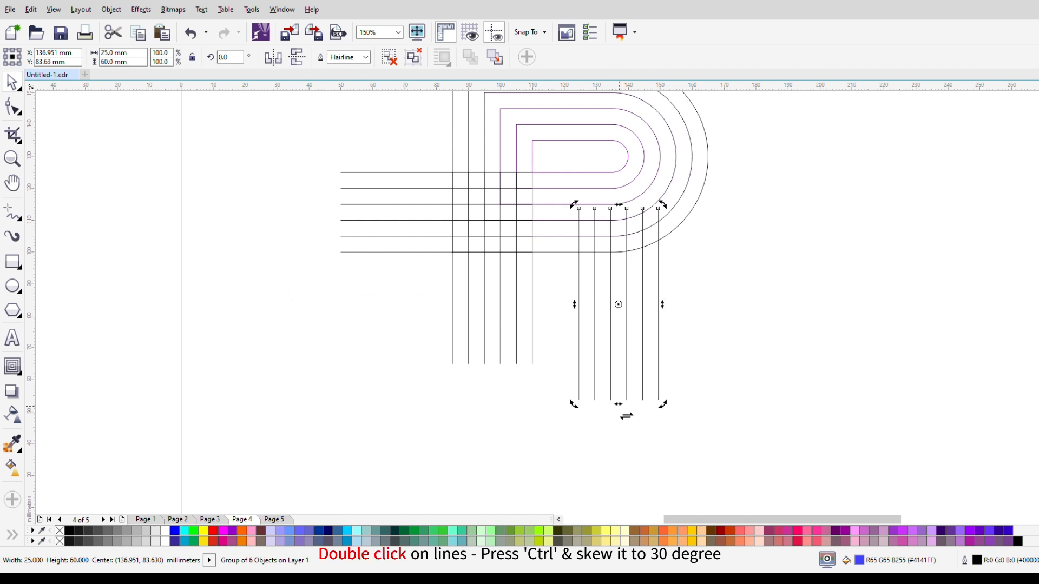
drag(626, 416, 720, 399)
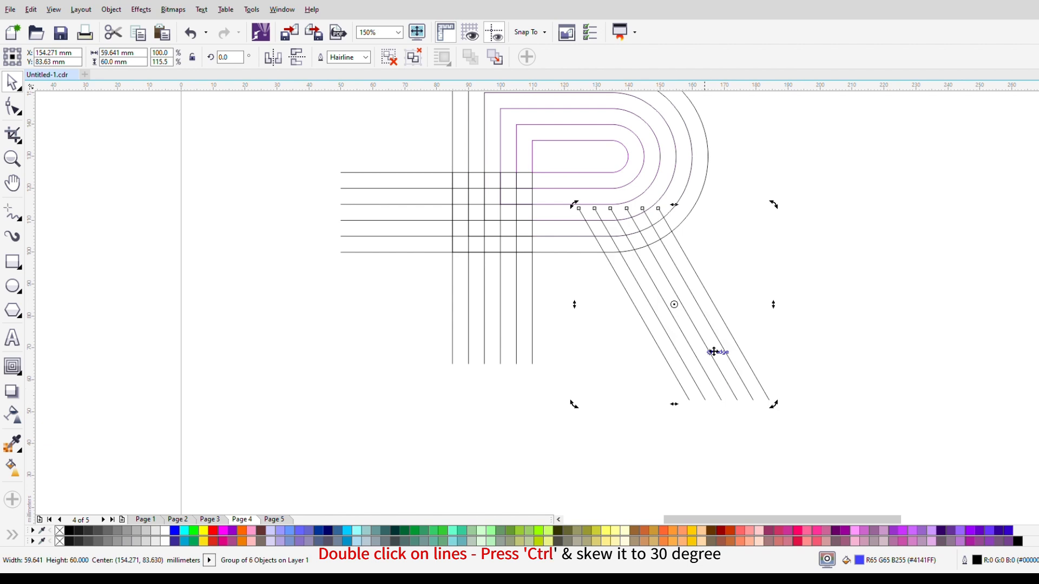
click(804, 176)
scroll(665, 221, up, 2)
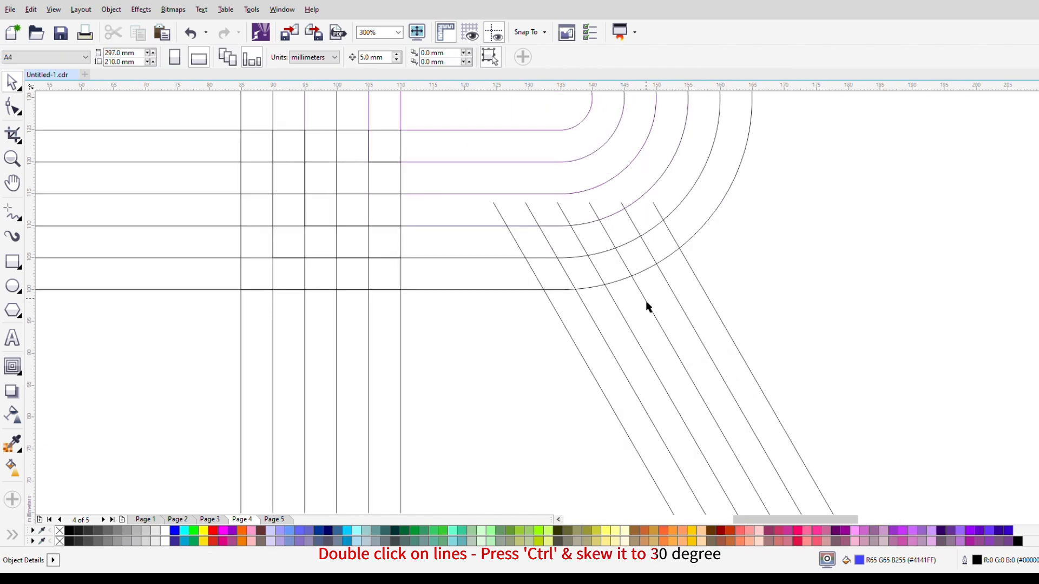
Reposition the slanted line group so its upper ends overlap the contours' lower curve, centred at about X 147.5 mm, Y 83.4 mm.
click(641, 306)
key(Left)
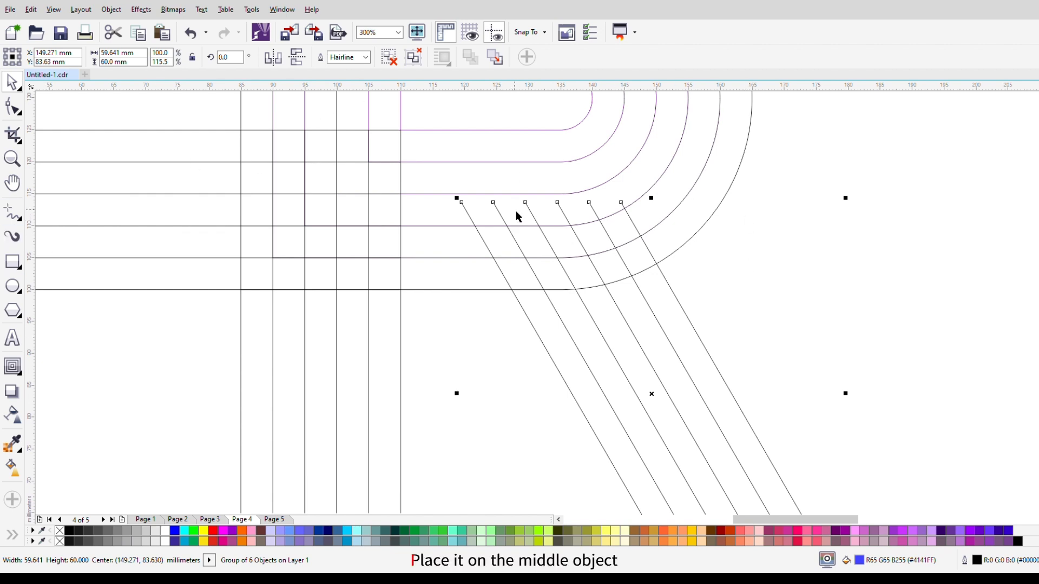
scroll(664, 236, down, 4)
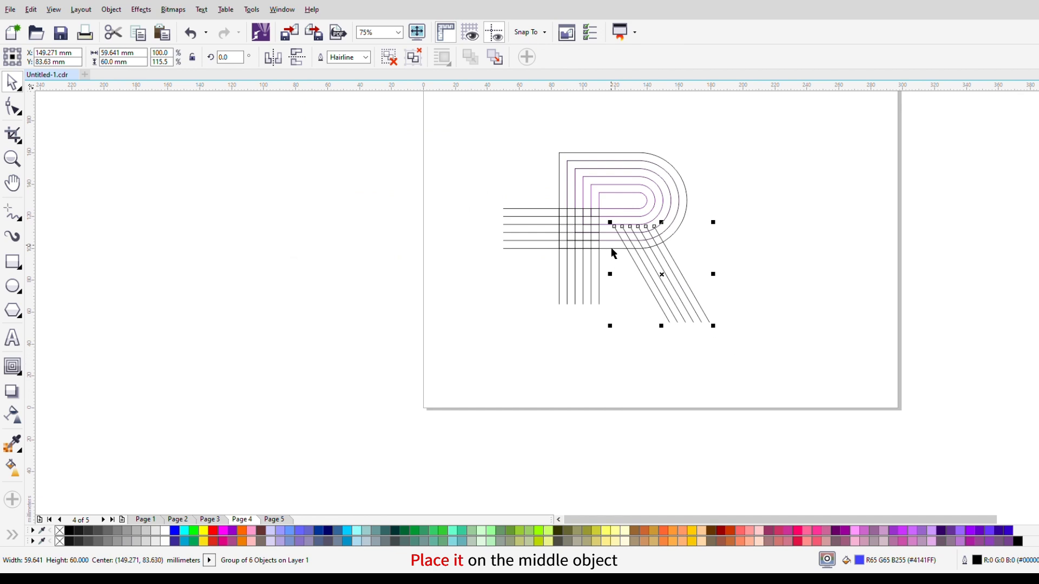
drag(672, 282, 664, 278)
scroll(663, 278, up, 2)
scroll(630, 243, up, 2)
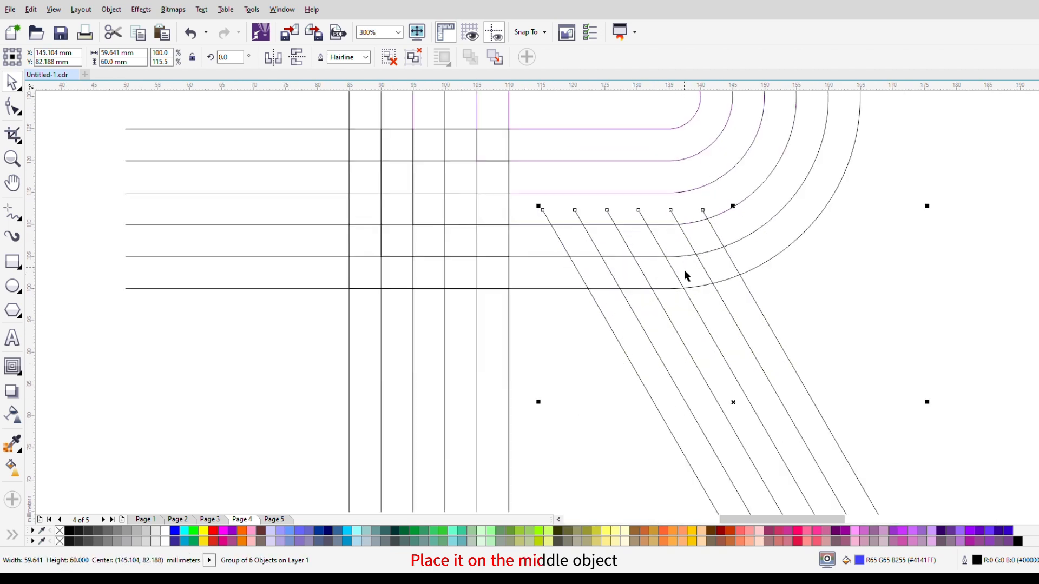
scroll(686, 274, down, 2)
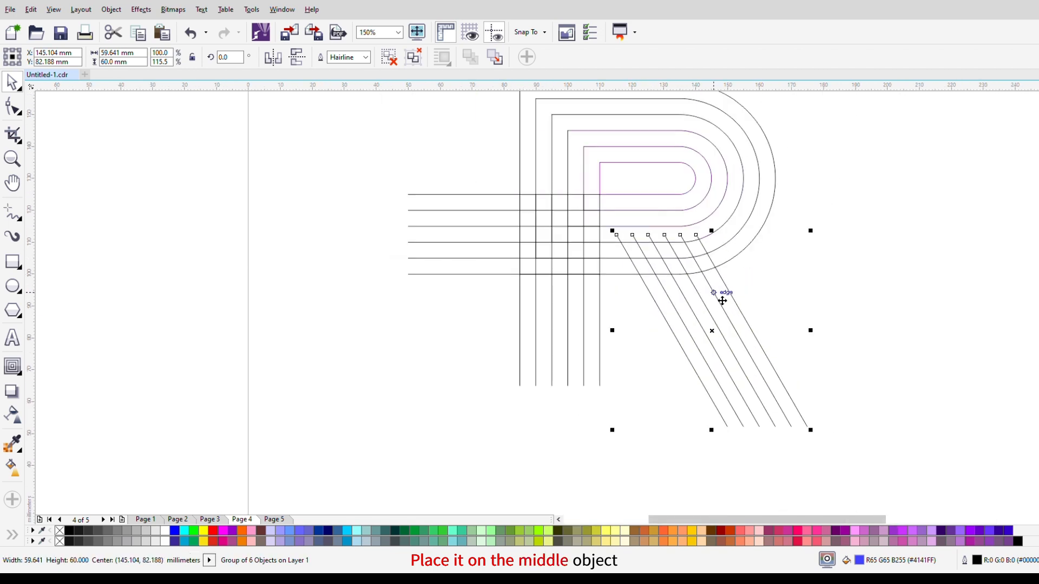
drag(716, 319, 724, 314)
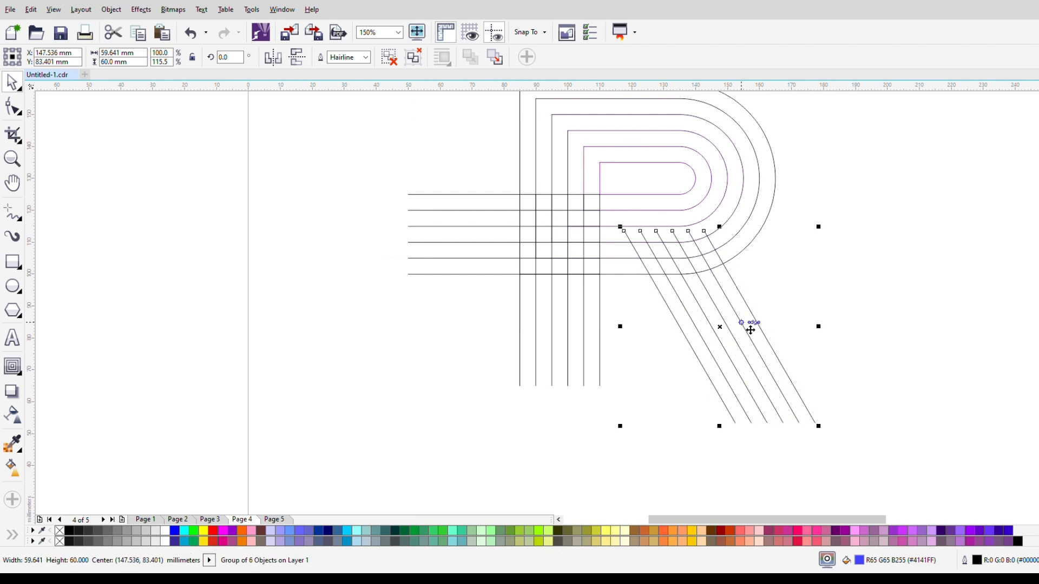
click(915, 285)
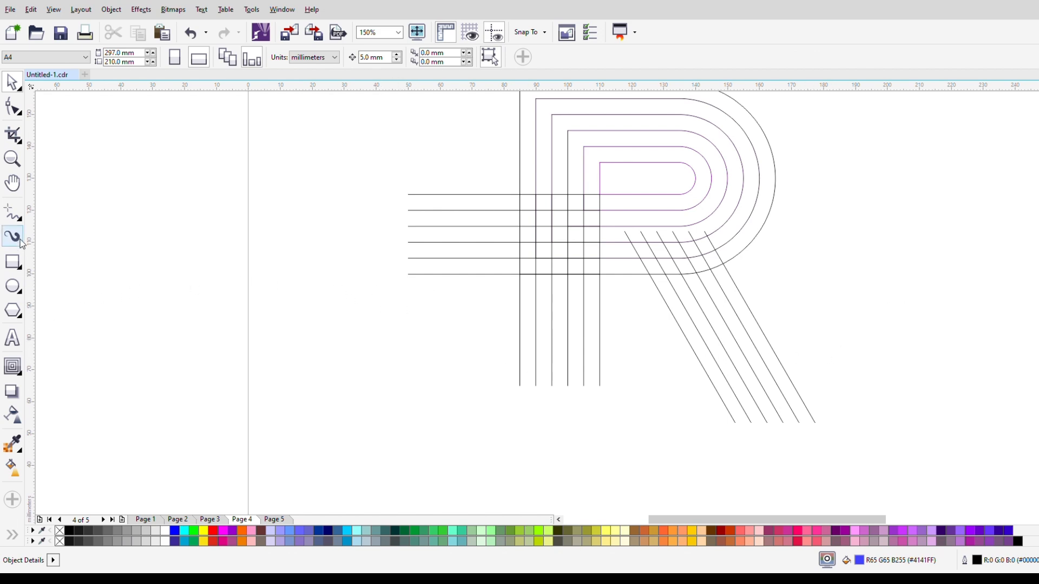
Draw a horizontal freehand line along the vertical lines' lower ends and across the slanted lines, extended on both sides to about 124 mm long.
click(11, 214)
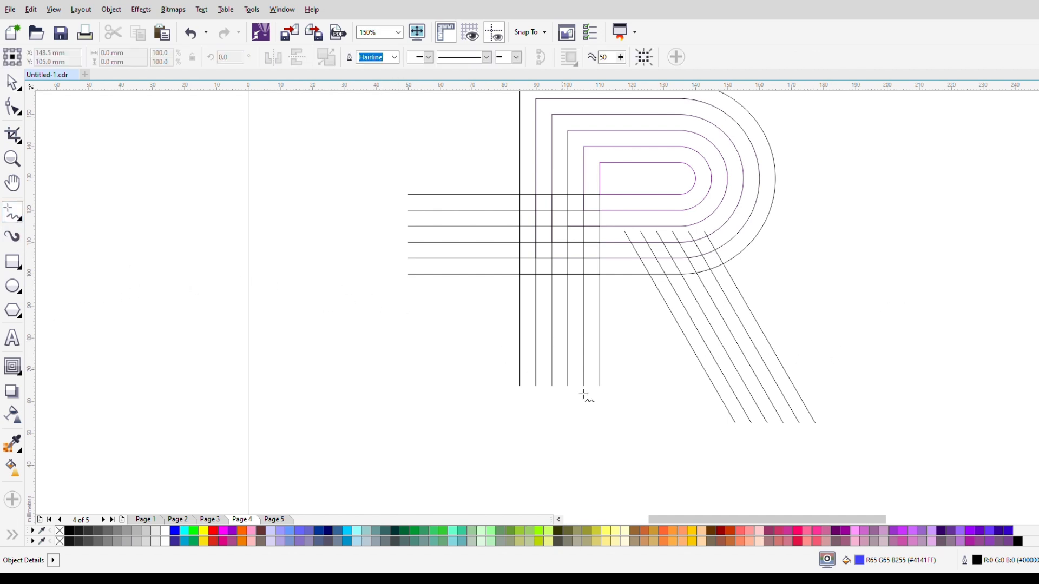
click(519, 386)
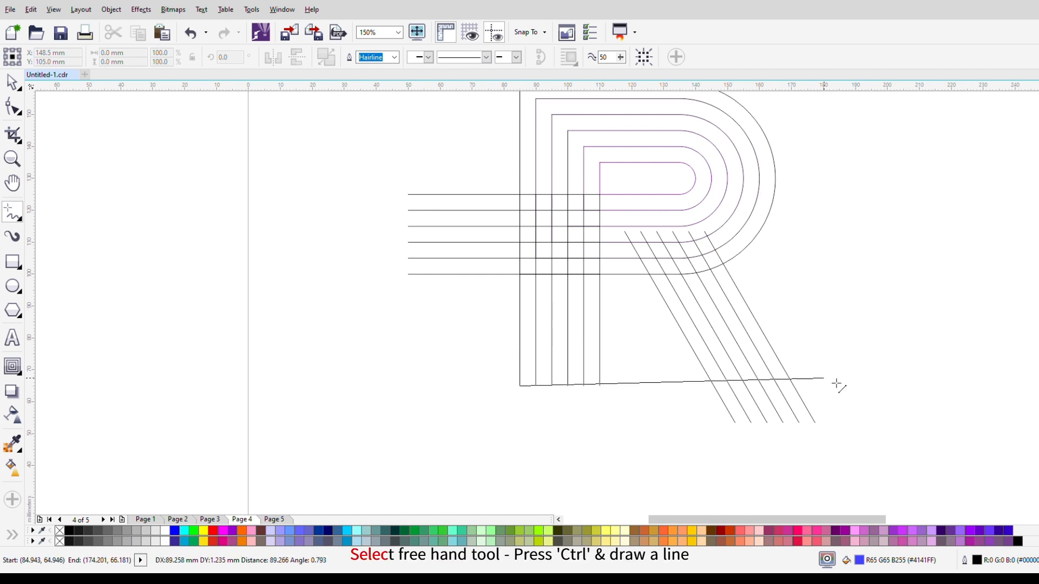
click(882, 386)
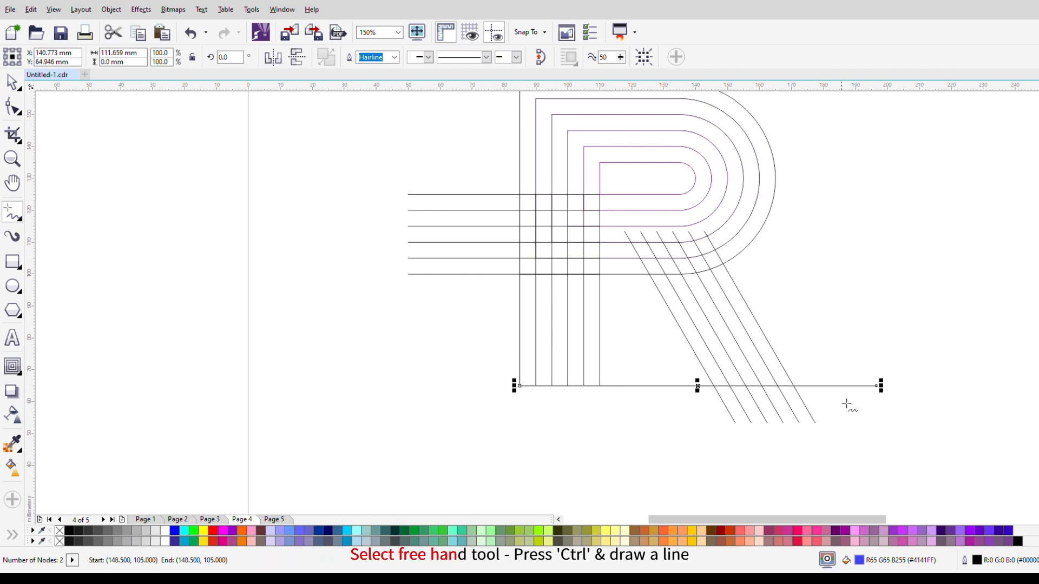
drag(522, 395, 482, 394)
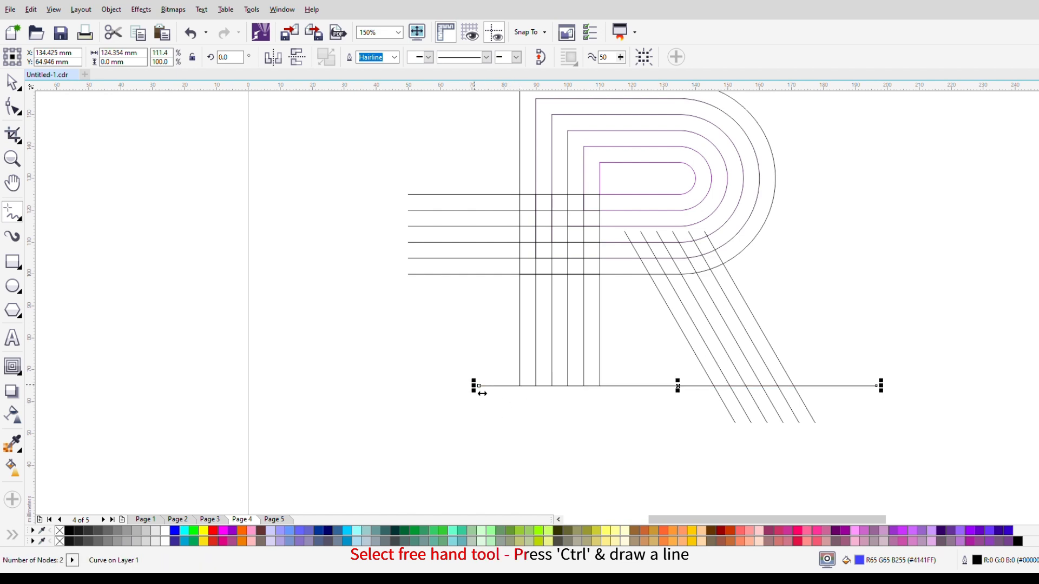
click(12, 533)
click(38, 527)
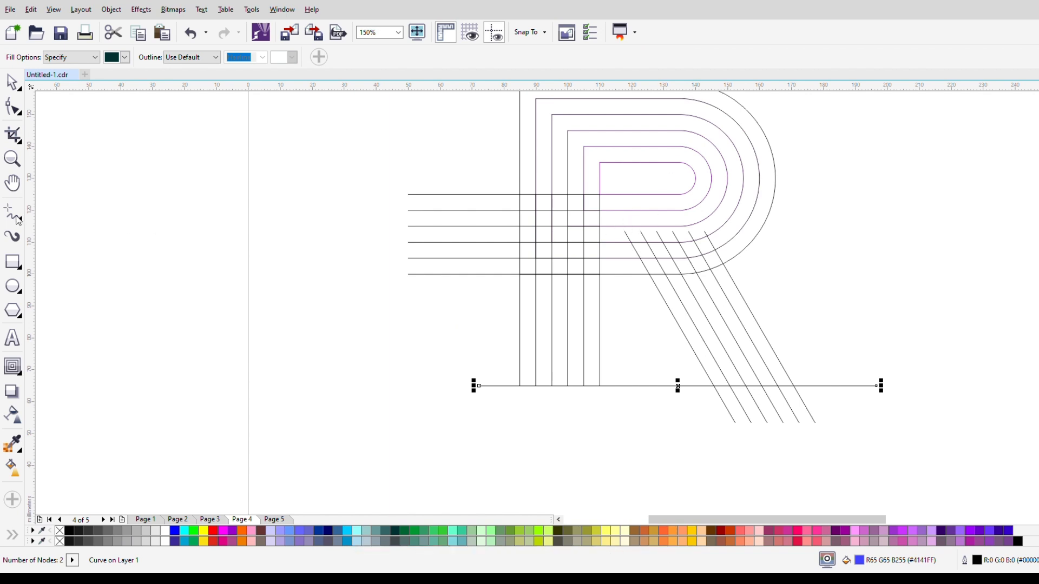
key(space)
click(280, 203)
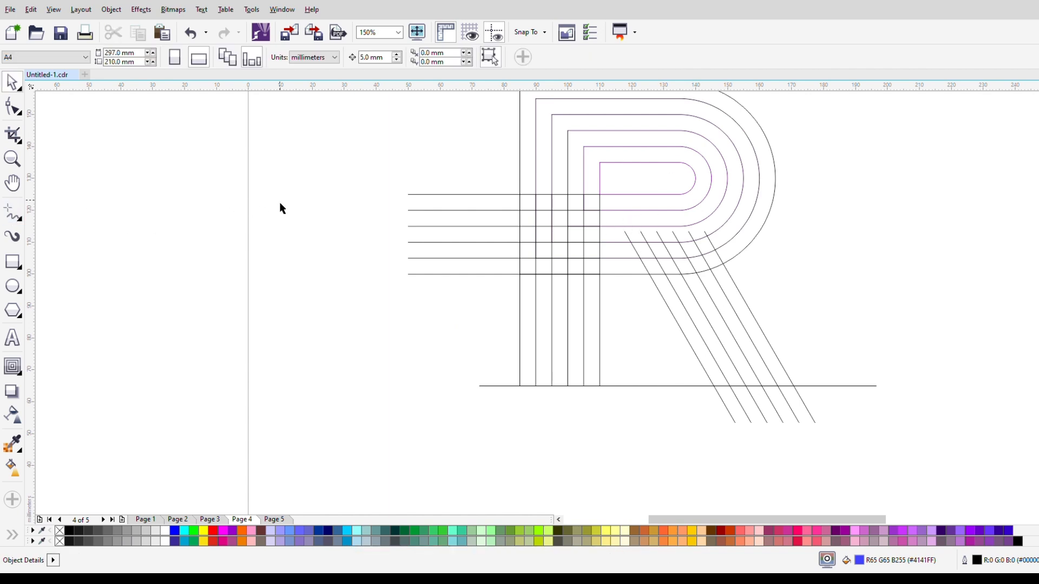
key(space)
scroll(367, 192, down, 2)
scroll(408, 158, up, 7)
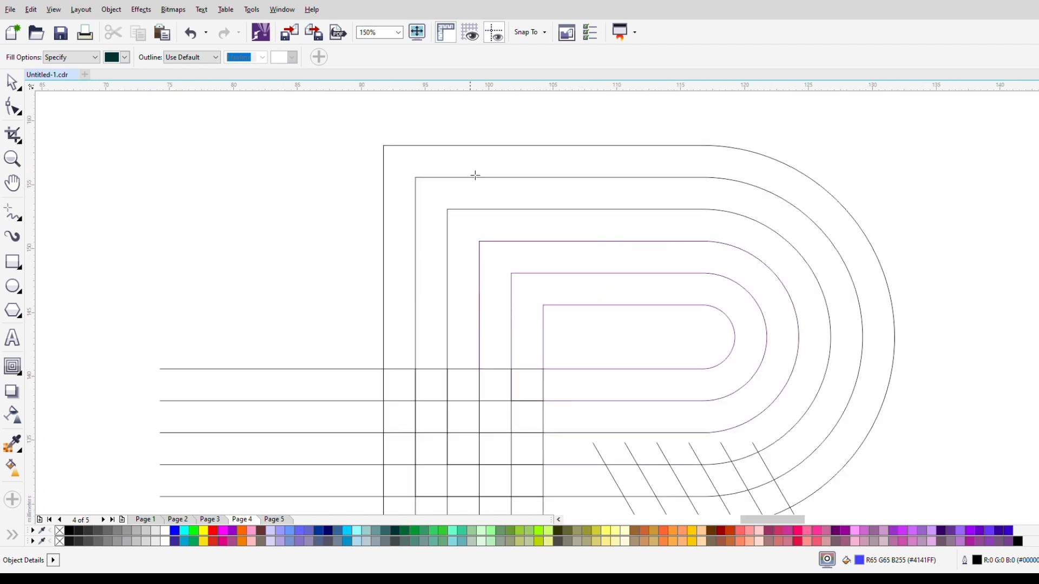
scroll(310, 136, down, 3)
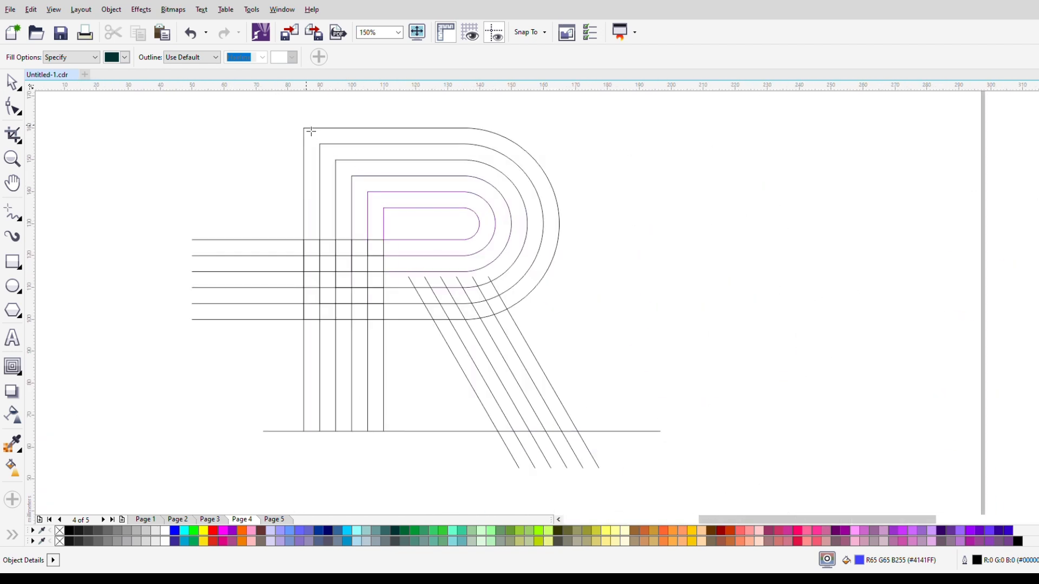
Draw a diagonal freehand line from the outermost contour's upper-left corner node to the innermost contour's upper-left corner node.
scroll(308, 135, up, 2)
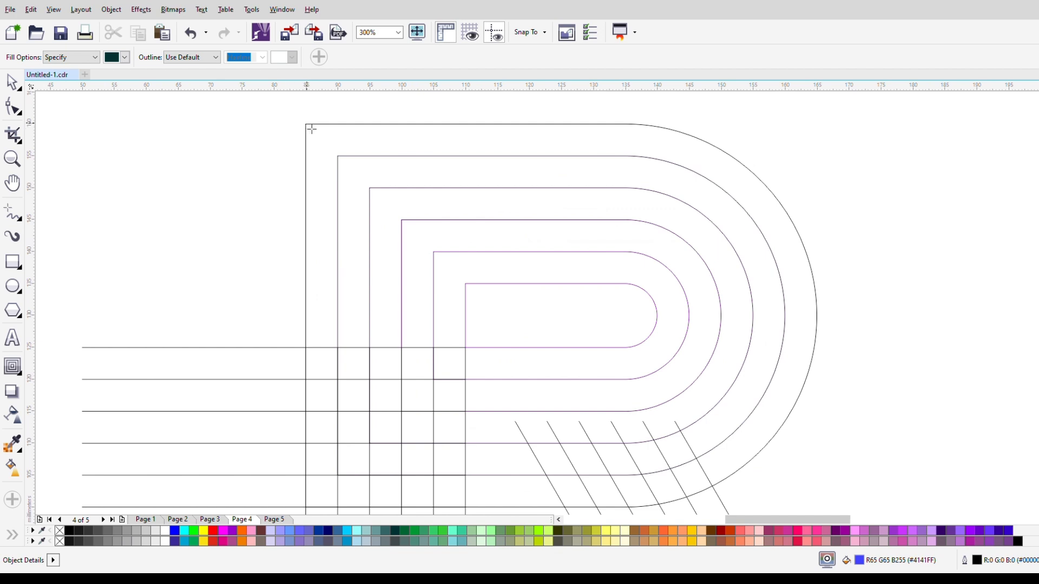
scroll(306, 130, up, 1)
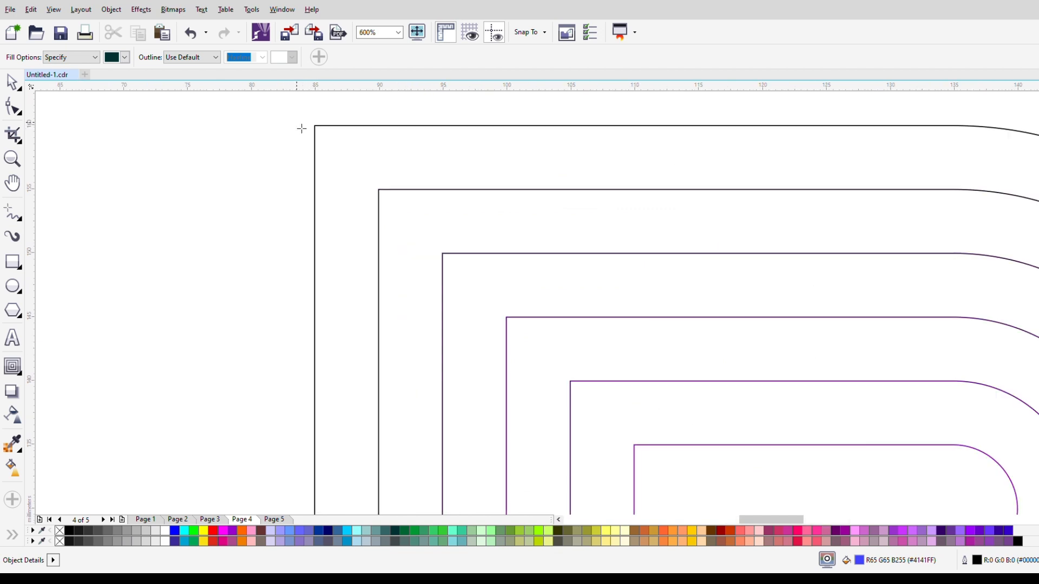
click(19, 217)
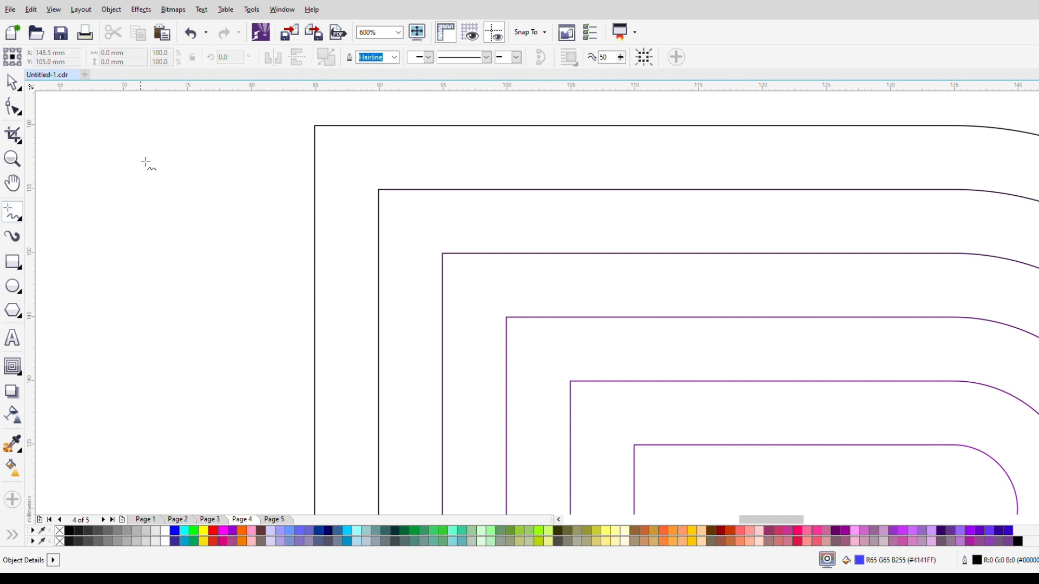
click(318, 130)
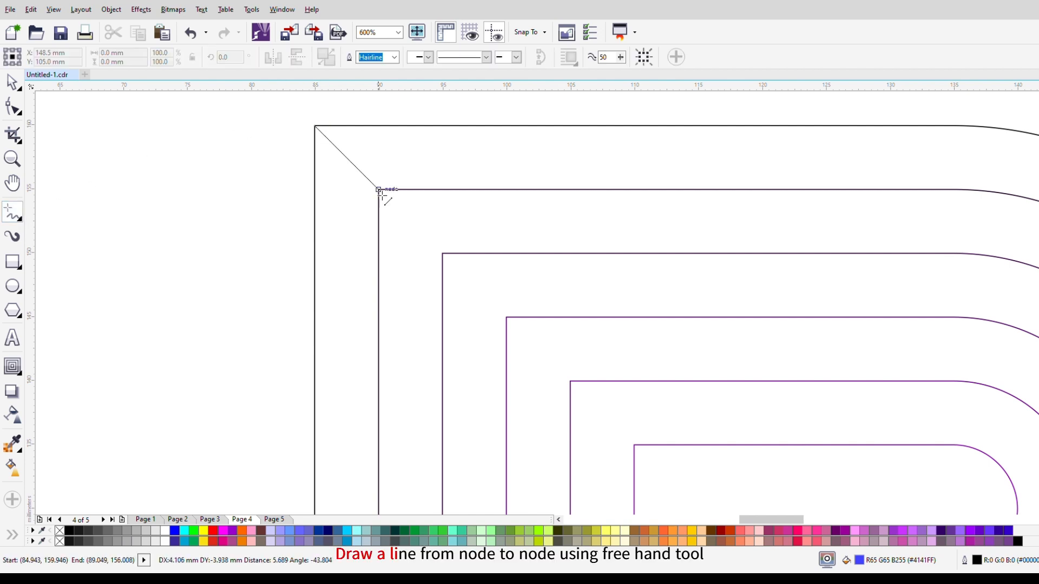
click(636, 447)
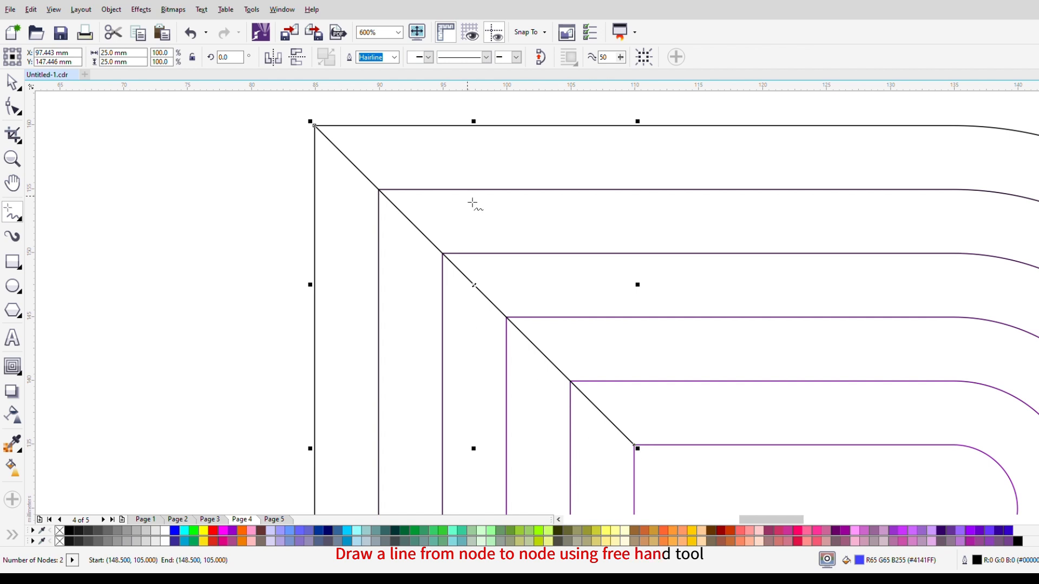
Smart-fill the outermost, middle and innermost alternate bands of the rounded contours with dark green #003333, starting at the diagonal line.
scroll(470, 202, down, 2)
click(12, 81)
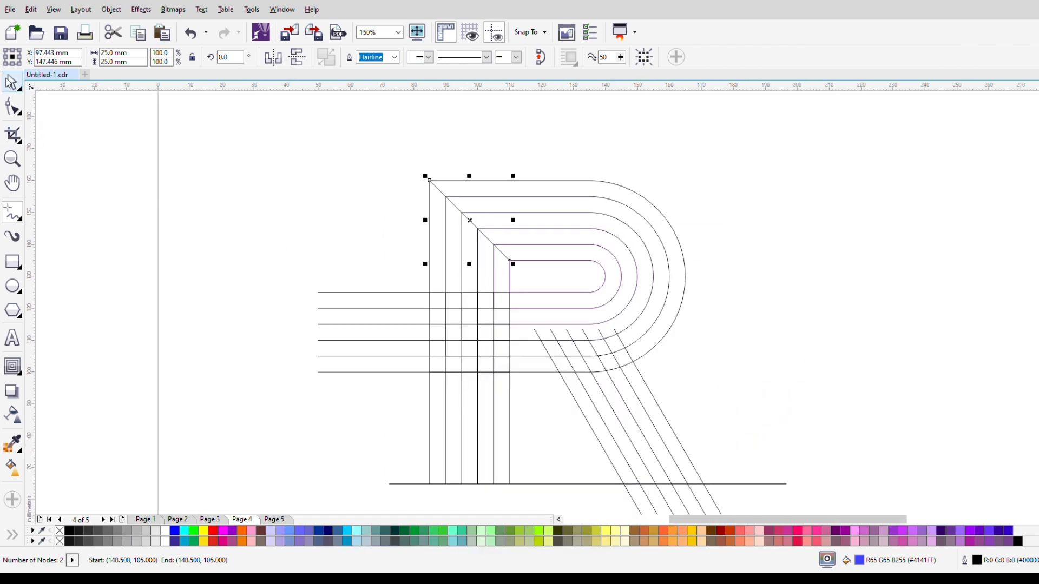
click(18, 536)
click(40, 534)
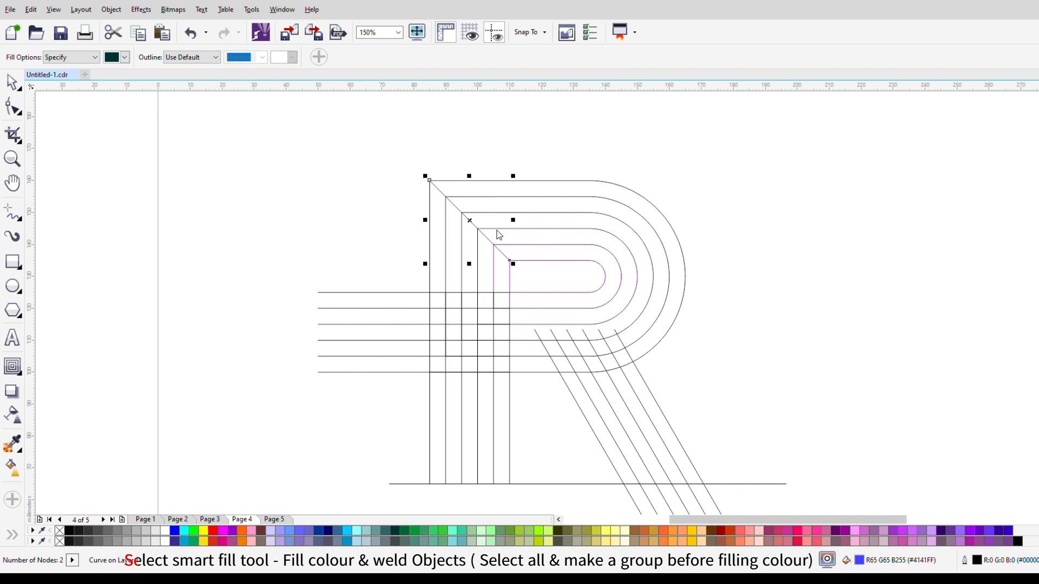
key(space)
key(space)
click(521, 196)
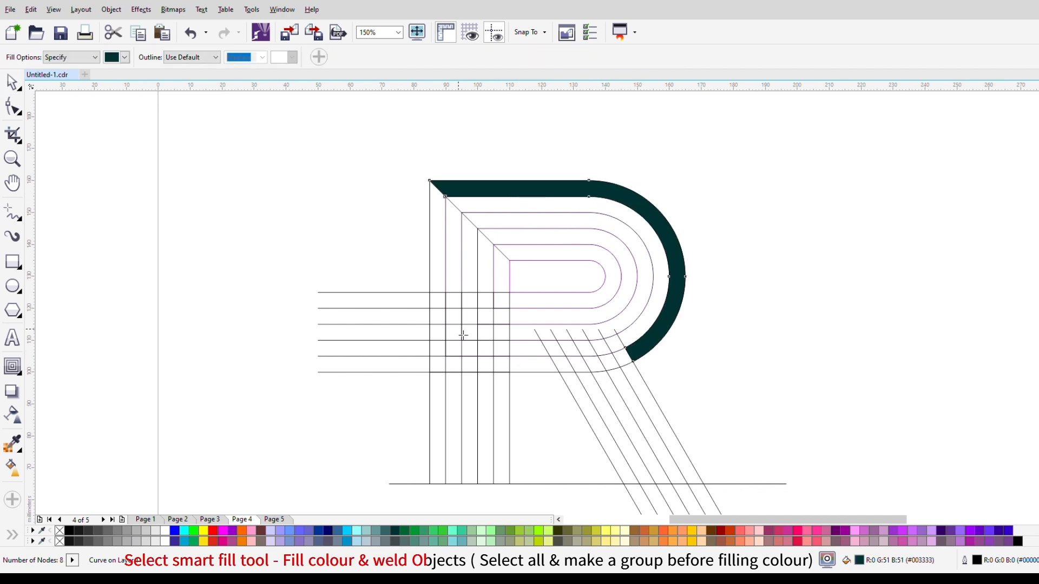
scroll(474, 340, up, 1)
scroll(582, 278, down, 1)
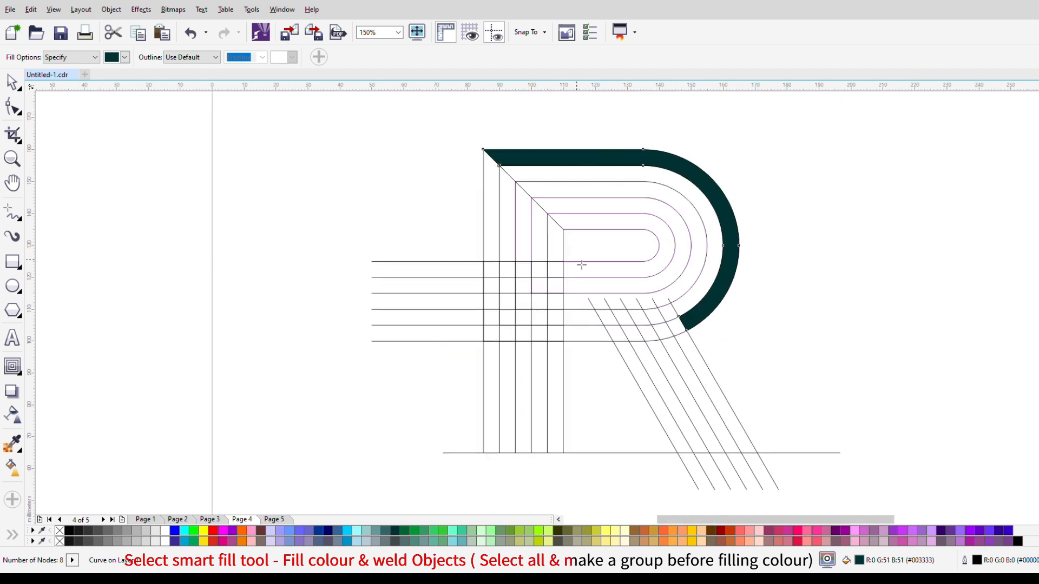
click(572, 196)
click(591, 224)
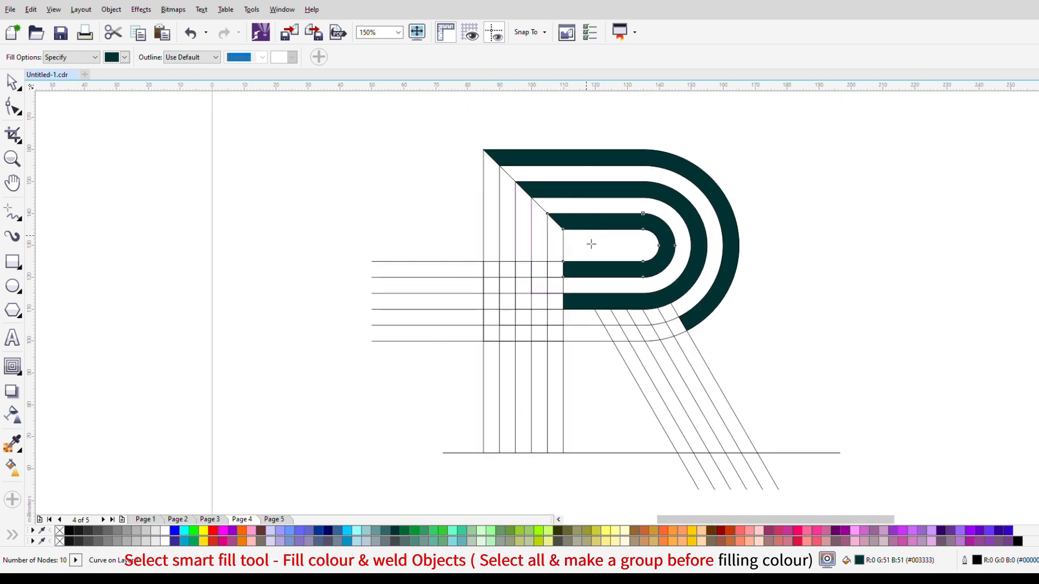
Smart-fill the five grid cells that continue the innermost band's lower arm leftward to the outermost vertical line.
scroll(546, 306, up, 1)
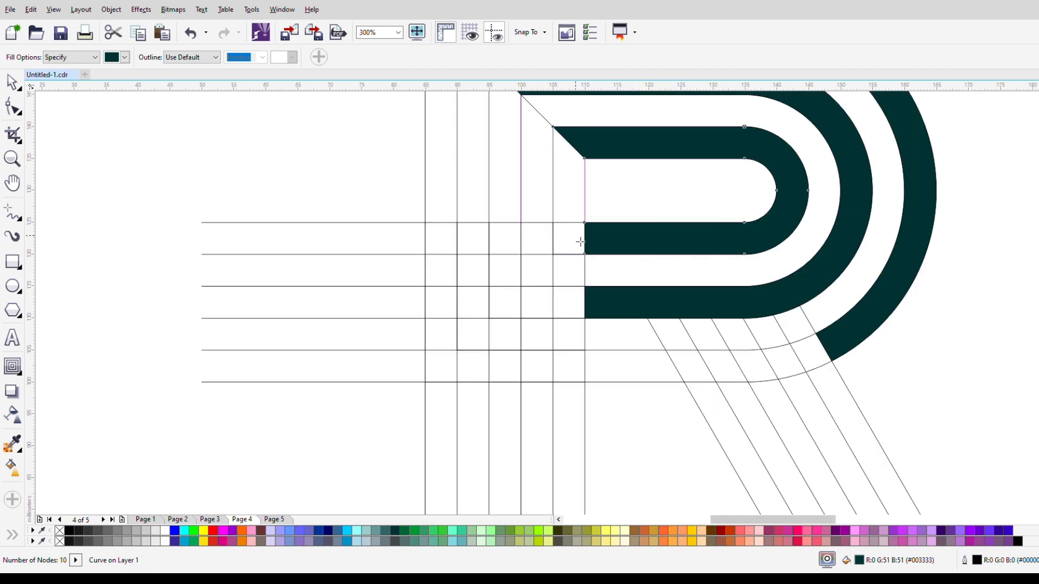
click(558, 244)
click(527, 244)
click(499, 244)
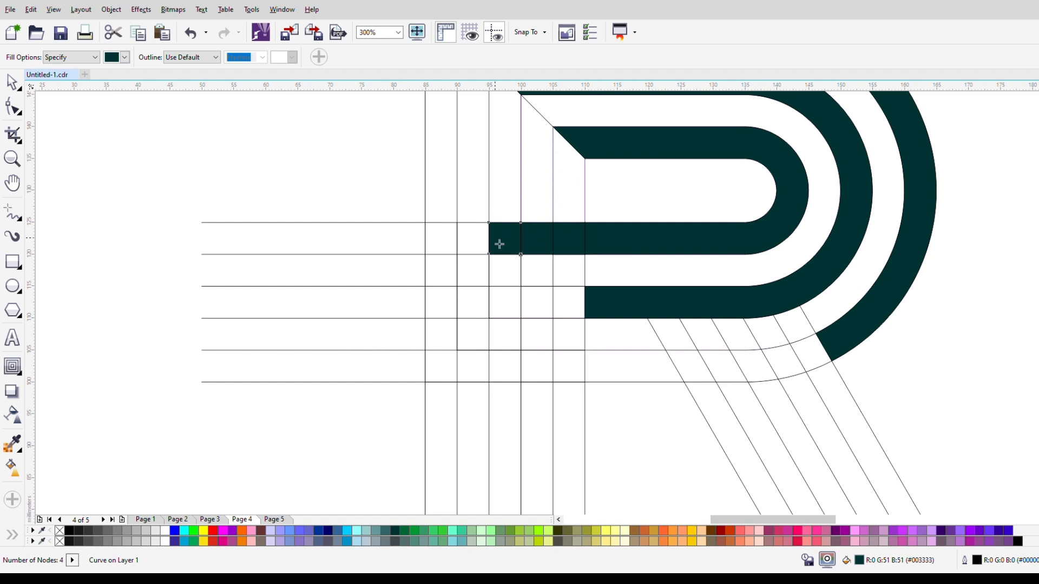
click(473, 246)
click(449, 247)
Smart-fill the leftmost column's cells from below the horizontal band down to the horizontal baseline.
click(452, 276)
click(453, 310)
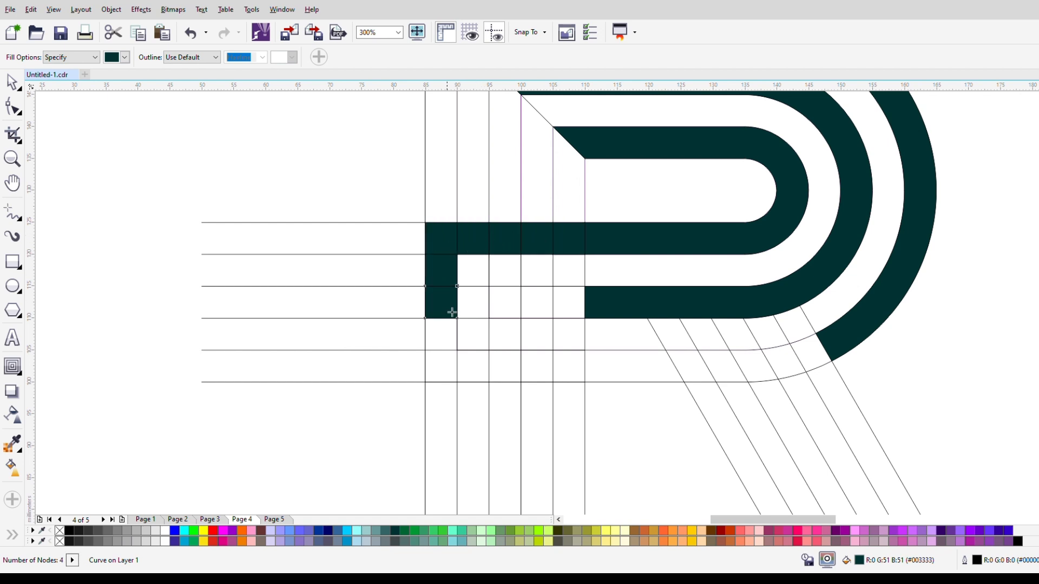
click(448, 340)
click(444, 373)
click(450, 420)
scroll(514, 312, down, 4)
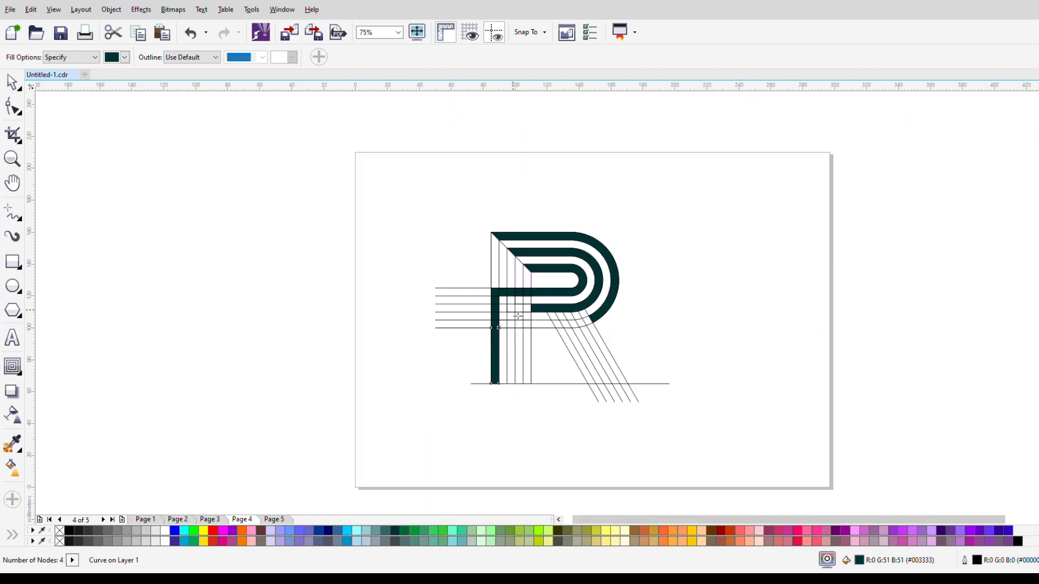
Weld the five filled cells of the horizontal row together and weld the result to the innermost rounded band.
scroll(463, 276, up, 2)
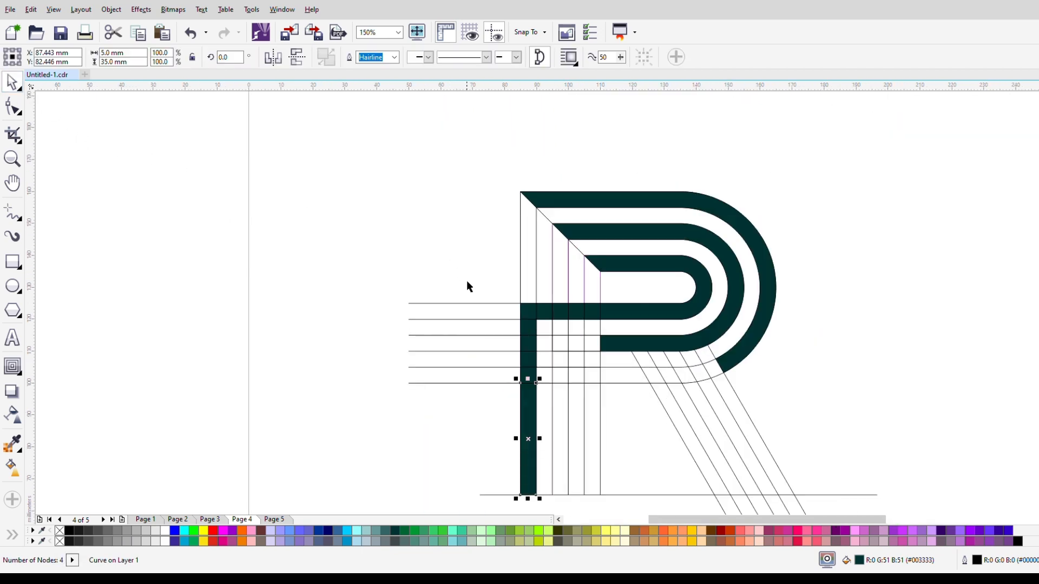
scroll(537, 297, down, 2)
drag(517, 304, 559, 370)
scroll(559, 357, up, 1)
drag(480, 251, 594, 320)
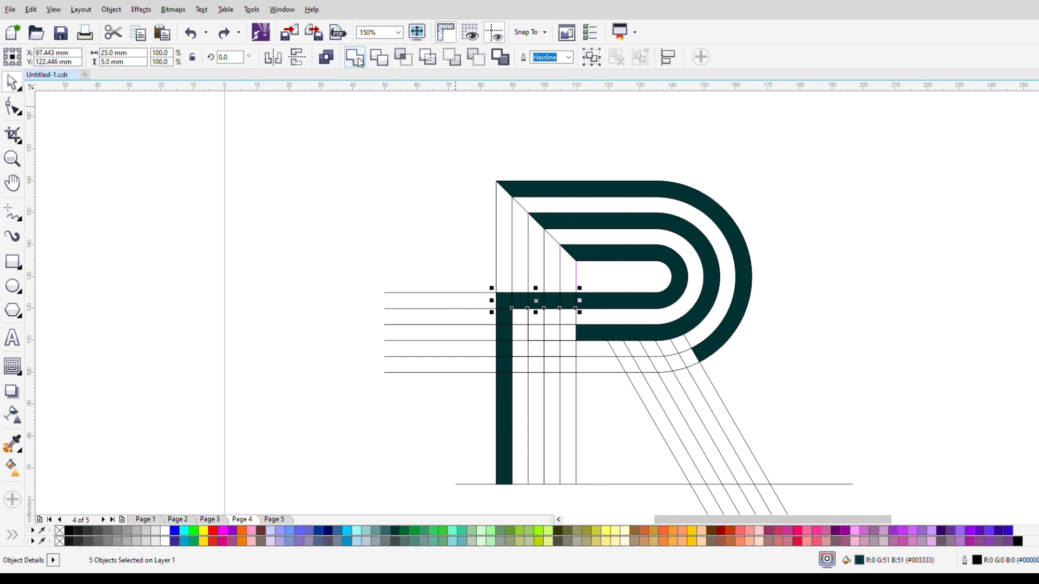
shift+click(614, 312)
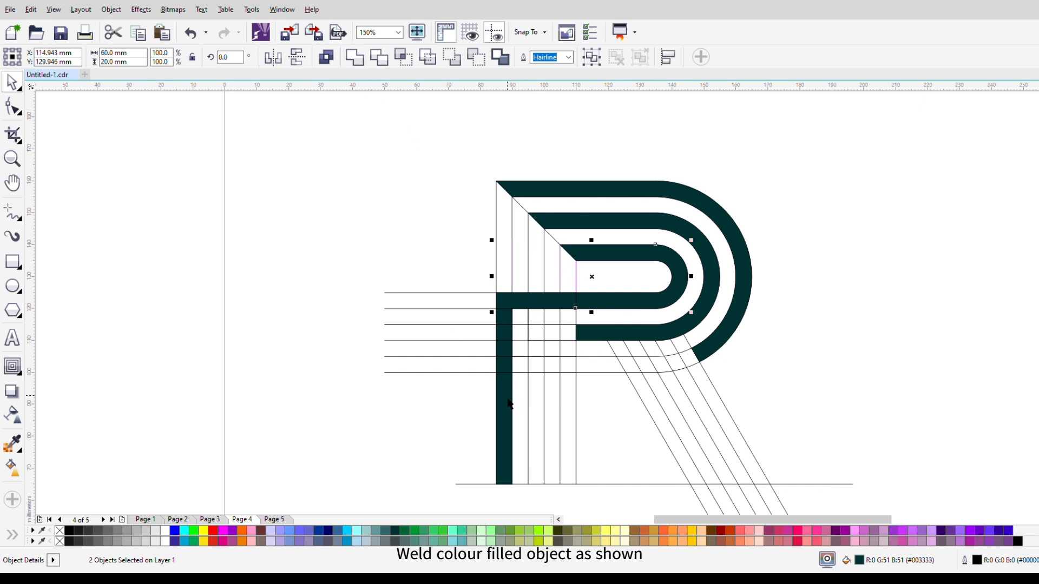
click(354, 57)
click(862, 362)
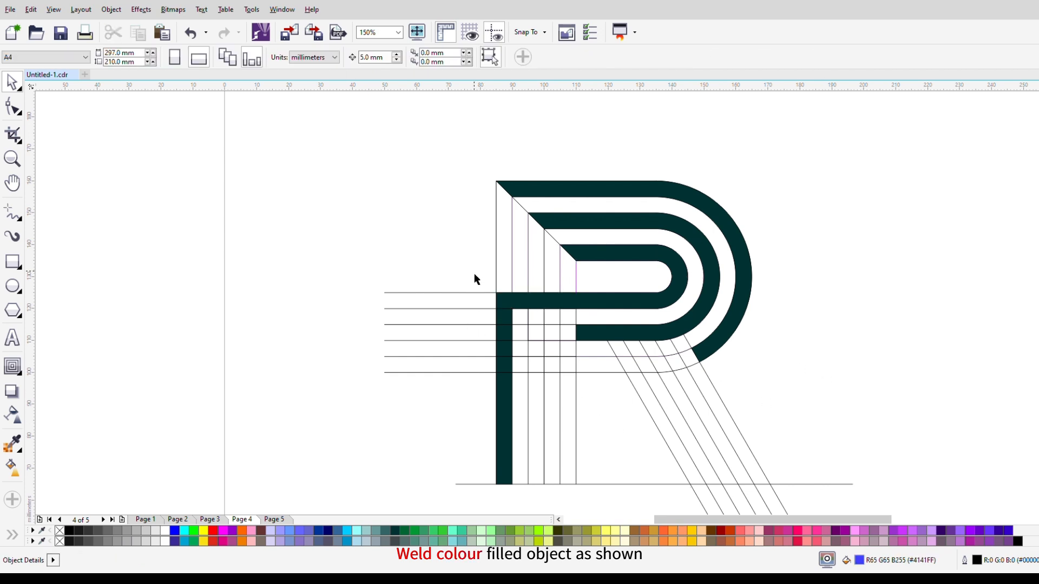
Weld the filled cells of the leftmost column and its long lower piece to the welded innermost band.
drag(474, 274, 521, 399)
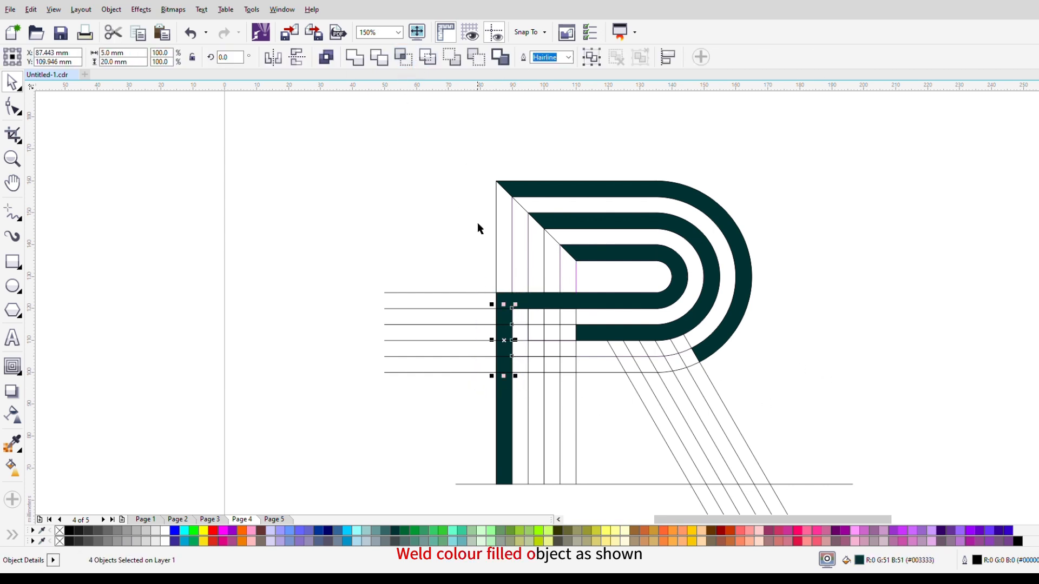
shift+click(534, 305)
shift+click(507, 413)
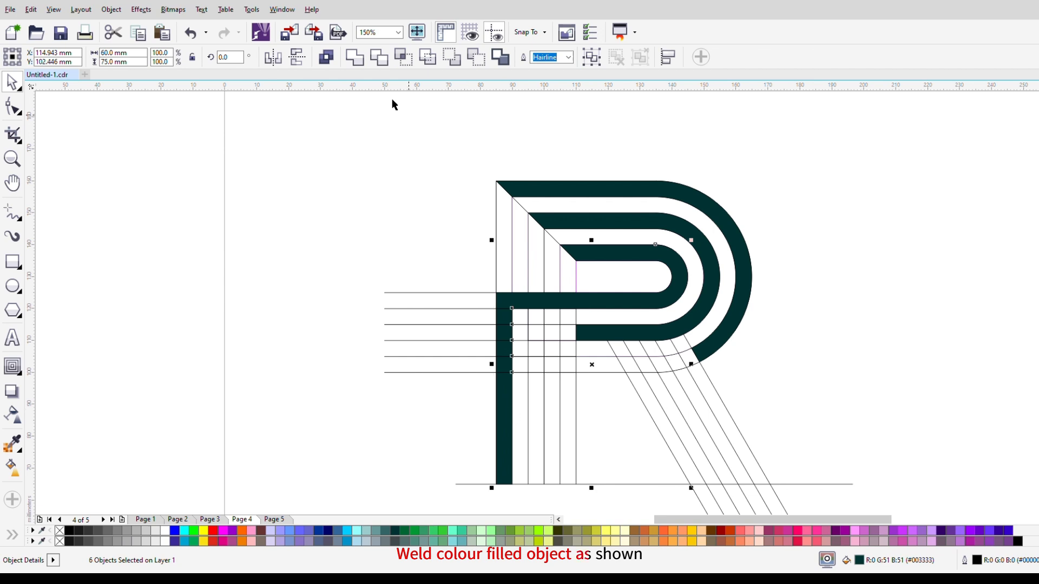
click(354, 57)
click(913, 209)
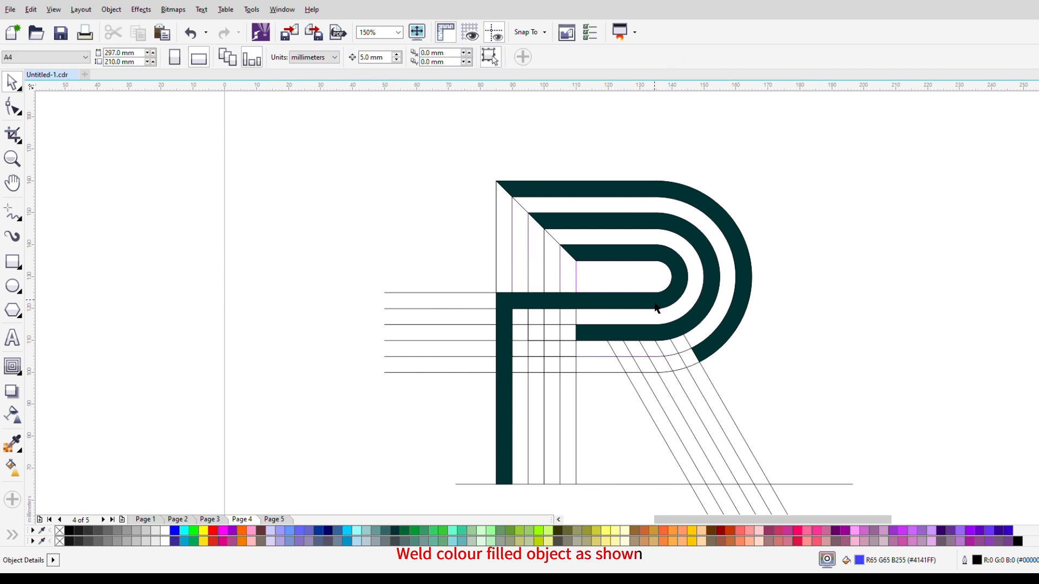
drag(656, 307, 480, 290)
key(ctrl+z)
click(812, 251)
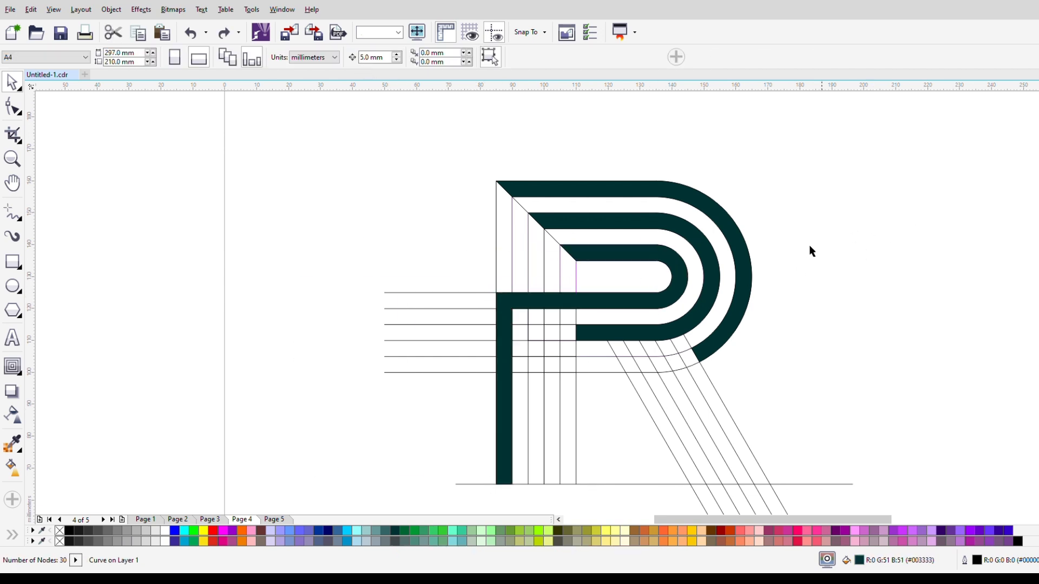
scroll(554, 401, up, 2)
scroll(563, 325, down, 2)
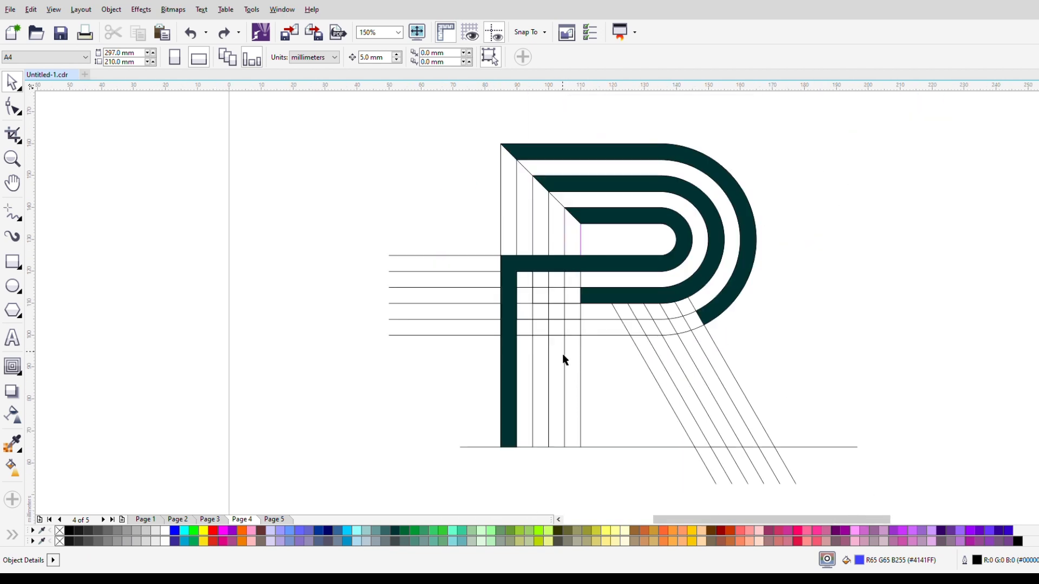
click(564, 352)
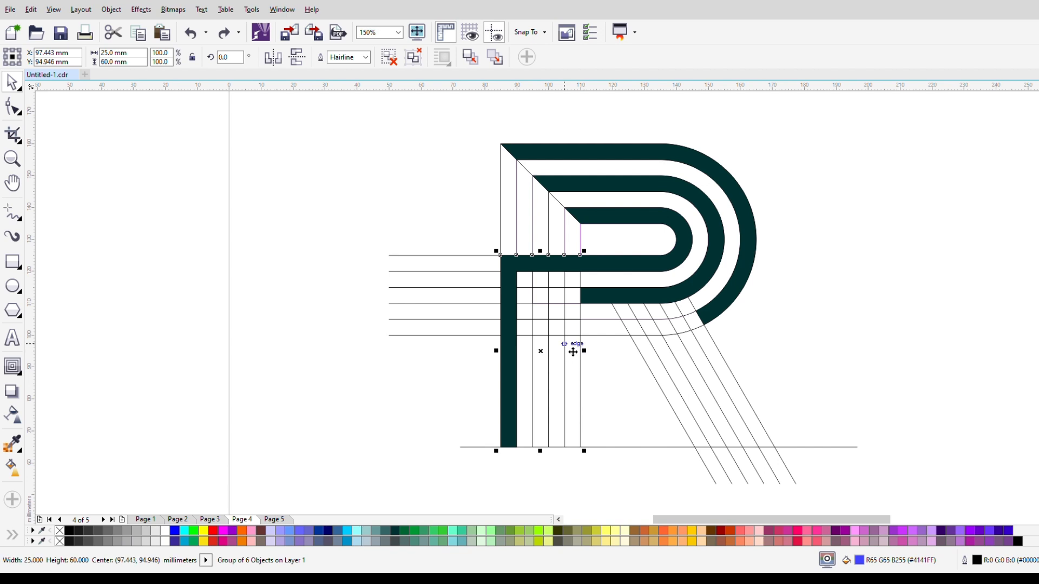
click(872, 264)
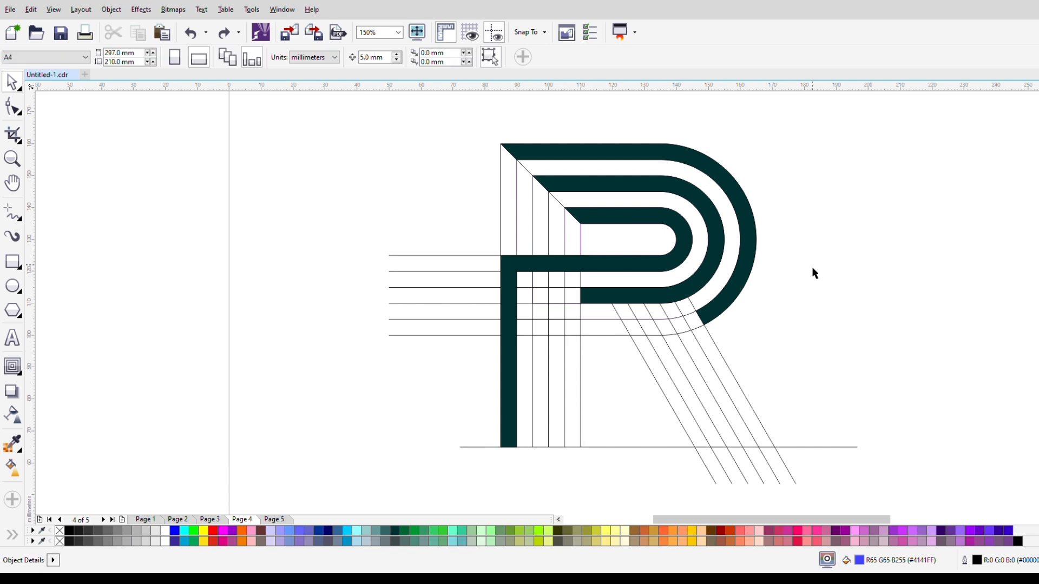
Group the vertical and horizontal line sets, and group the result with the rounded contours and the slanted lines.
click(564, 379)
shift+click(447, 280)
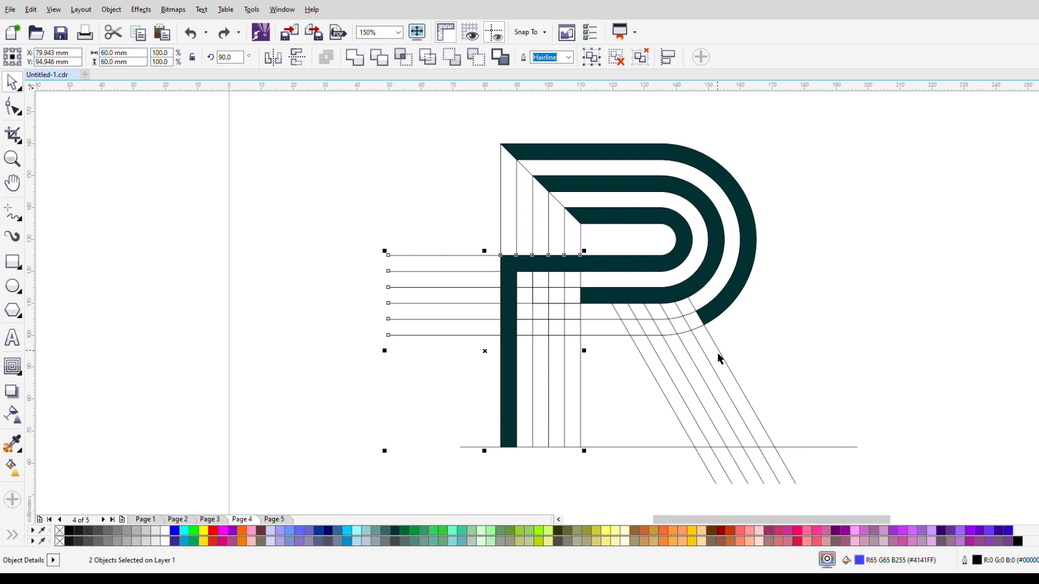
click(592, 57)
click(1031, 288)
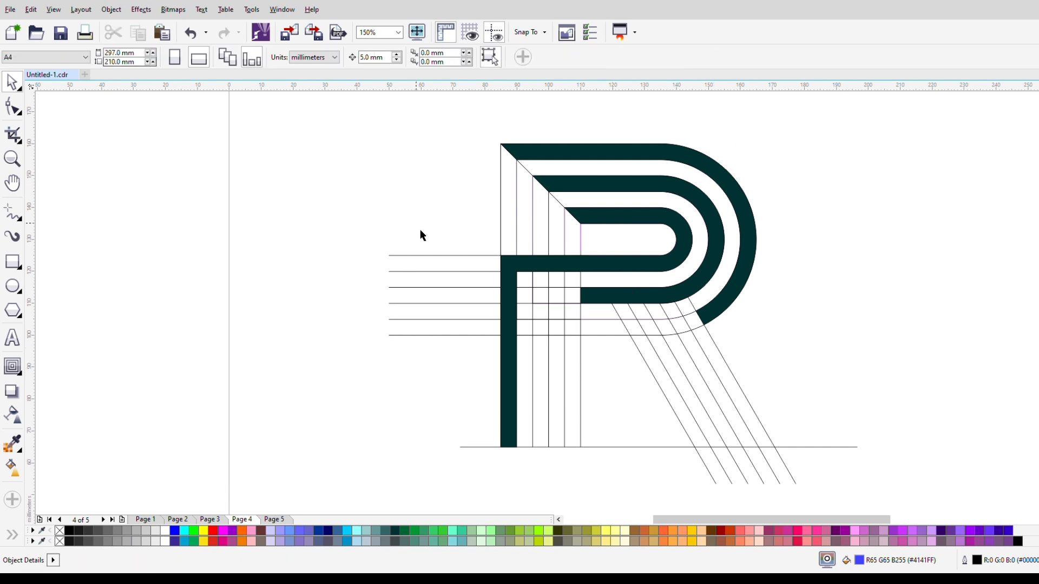
click(582, 244)
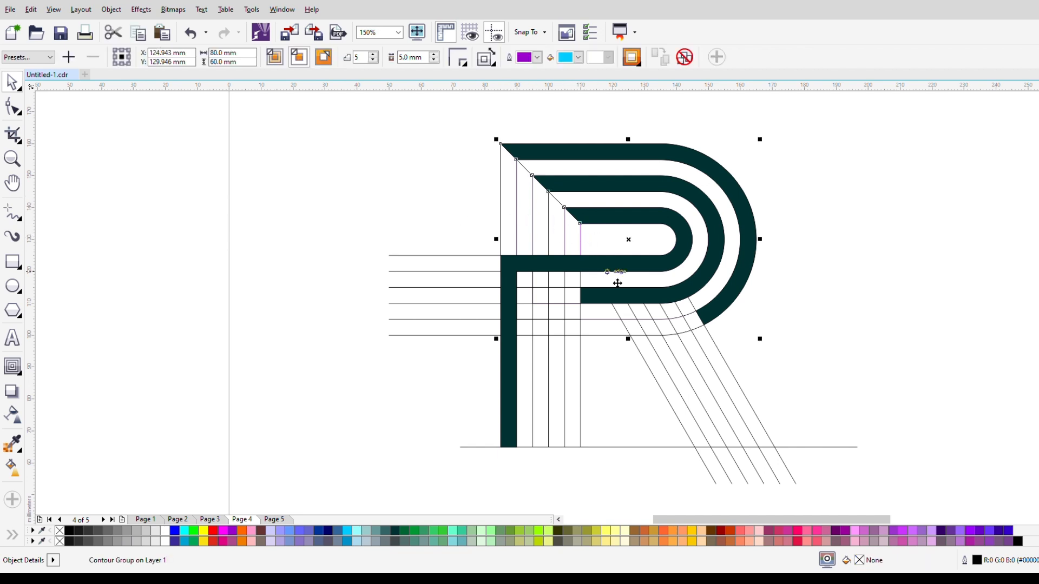
shift+click(488, 256)
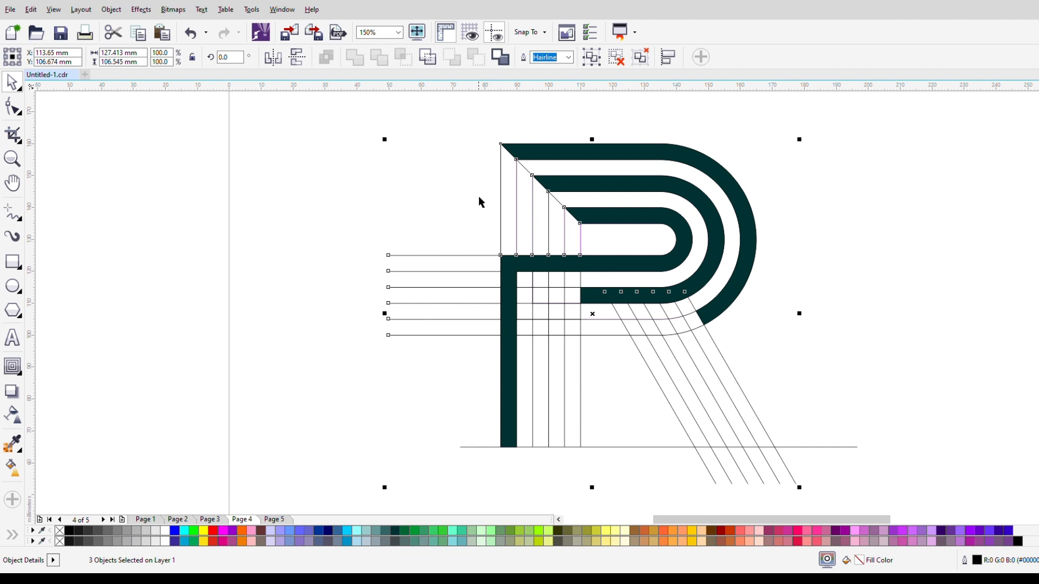
click(587, 64)
click(855, 124)
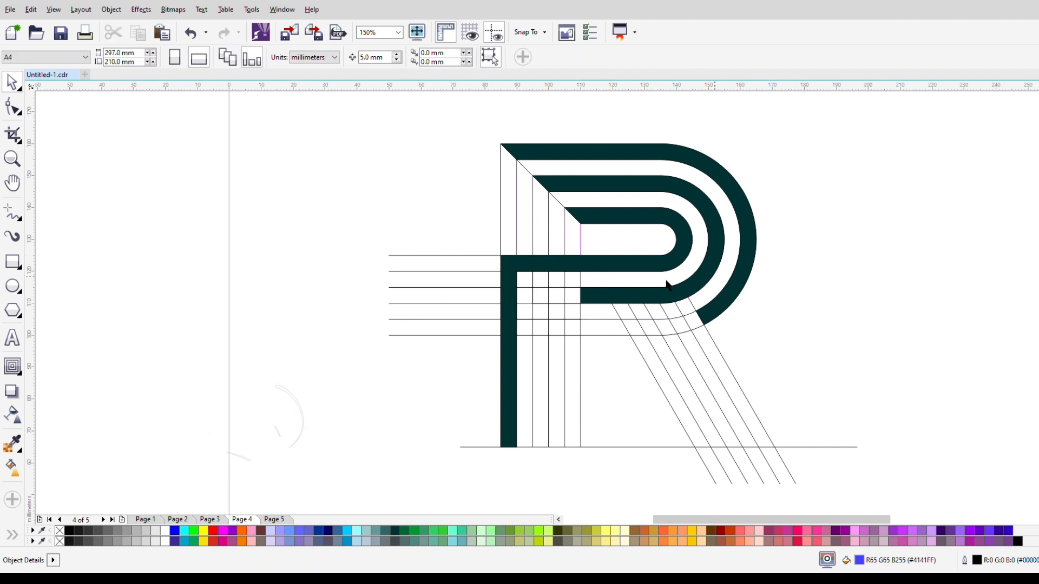
Smart-fill the cells that continue the middle band's lower arm leftward and down the third column to the baseline.
click(12, 466)
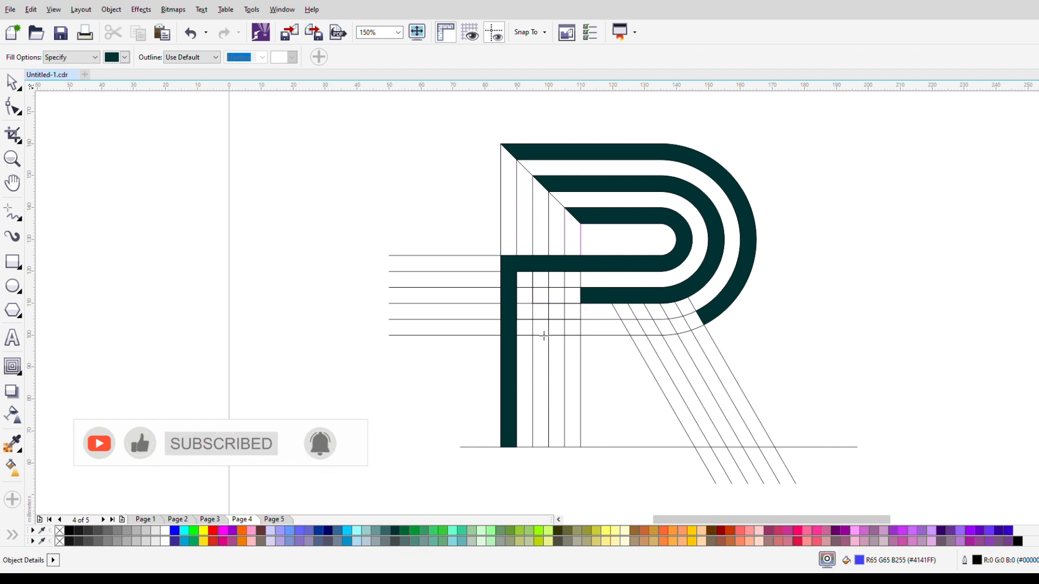
click(544, 326)
click(541, 311)
click(541, 295)
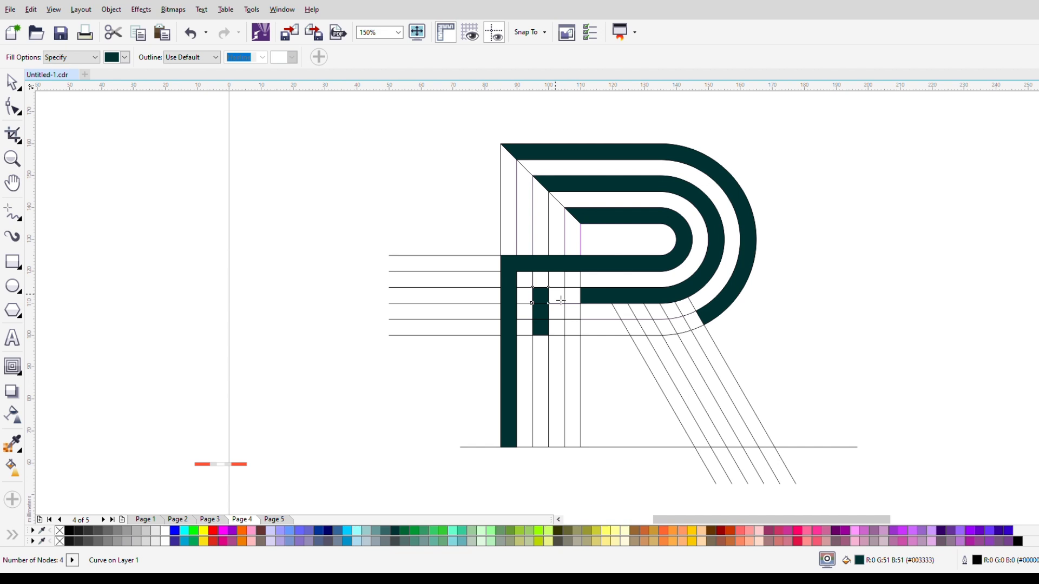
click(556, 295)
click(576, 302)
click(545, 372)
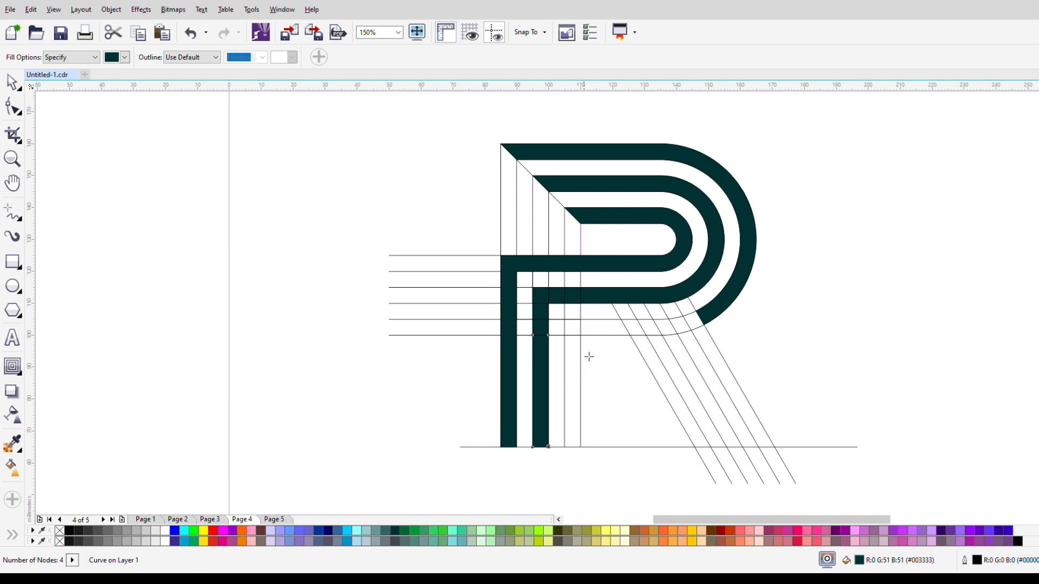
Weld the newly filled horizontal and vertical cells to the middle rounded band.
click(12, 83)
drag(474, 219, 601, 470)
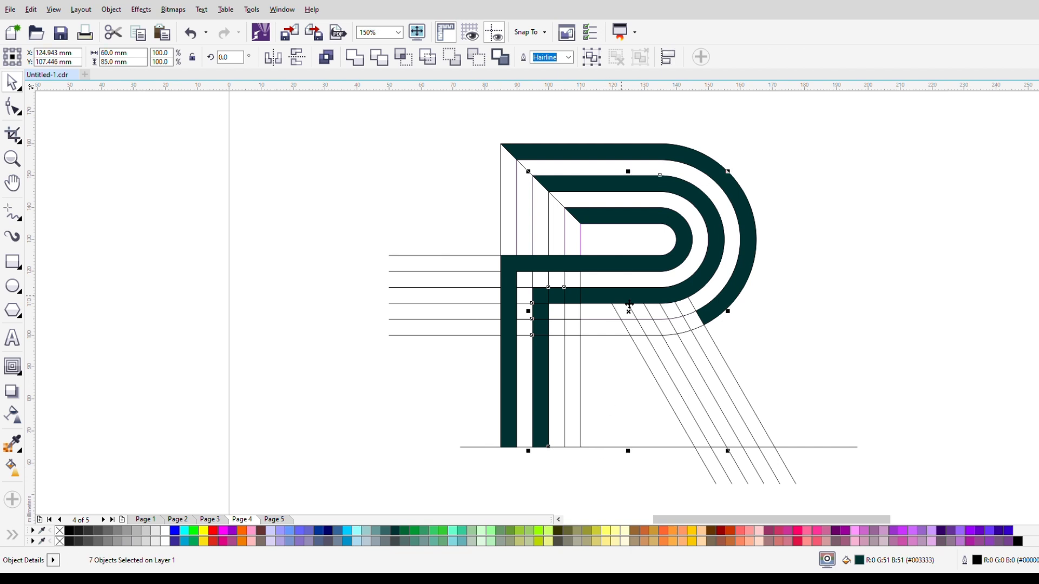
click(355, 57)
click(676, 342)
Smart-fill the inner stripe: the fifth column down to the baseline, the lowest horizontal row, and the first slanted leg.
key(space)
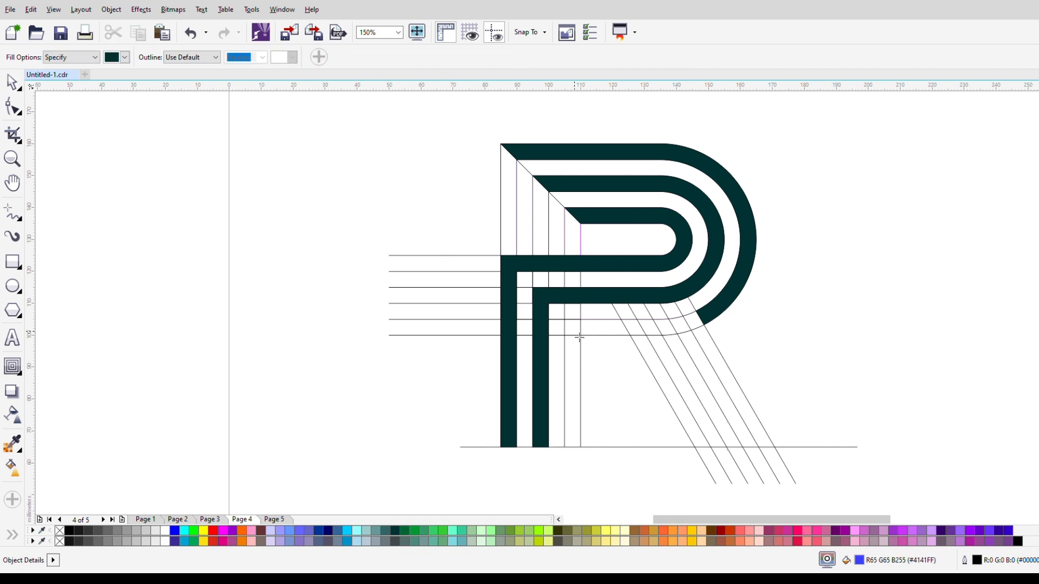
click(577, 339)
click(578, 331)
click(616, 334)
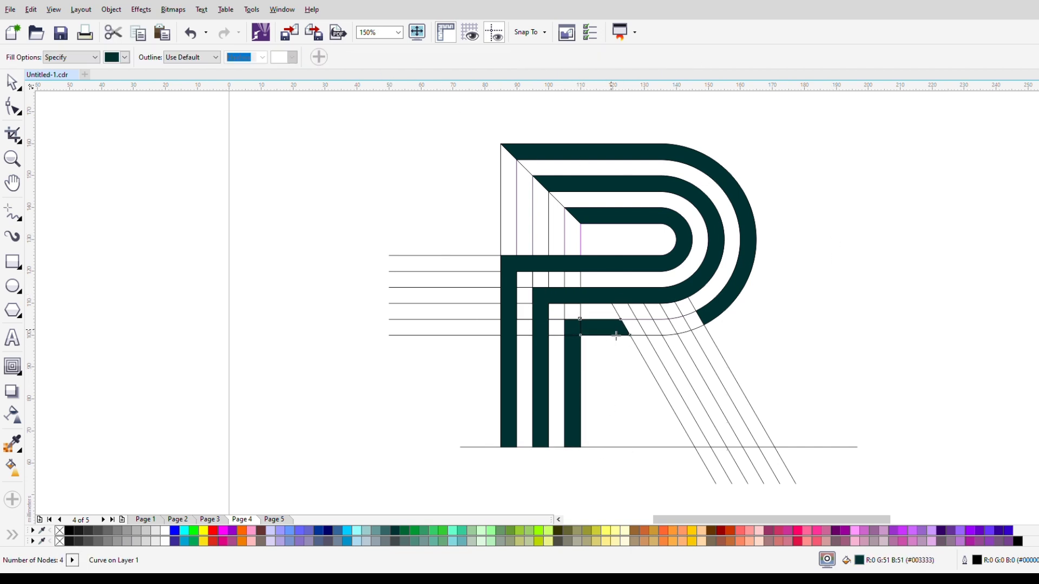
click(640, 331)
click(658, 367)
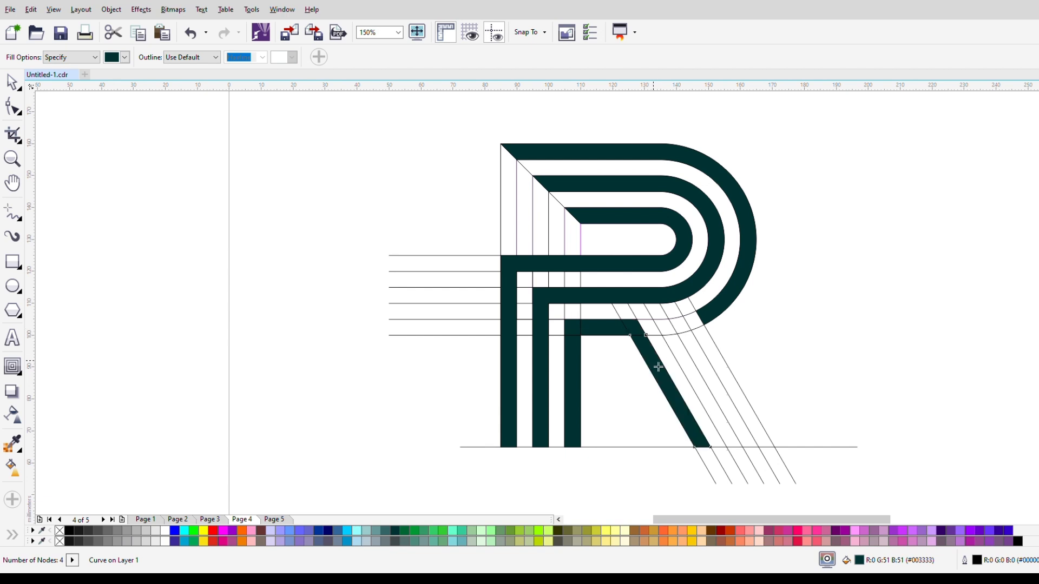
Weld the five filled pieces of the inner column, horizontal row and first slanted leg together.
key(space)
drag(483, 228, 714, 481)
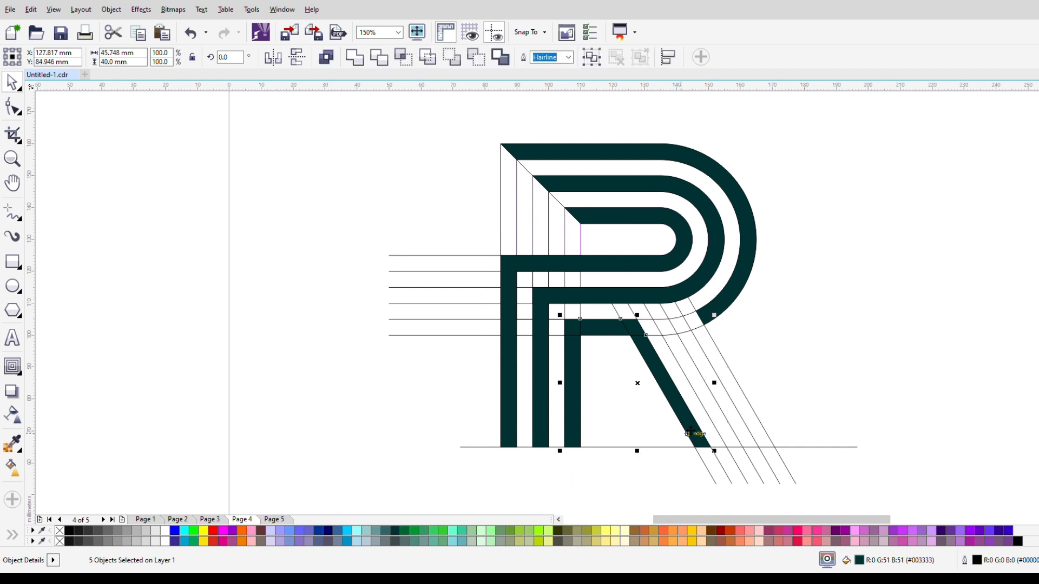
drag(657, 369, 597, 427)
key(ctrl+z)
click(353, 65)
click(881, 337)
Smart-fill the second slanted leg from the middle band's lower edge down to the baseline.
key(space)
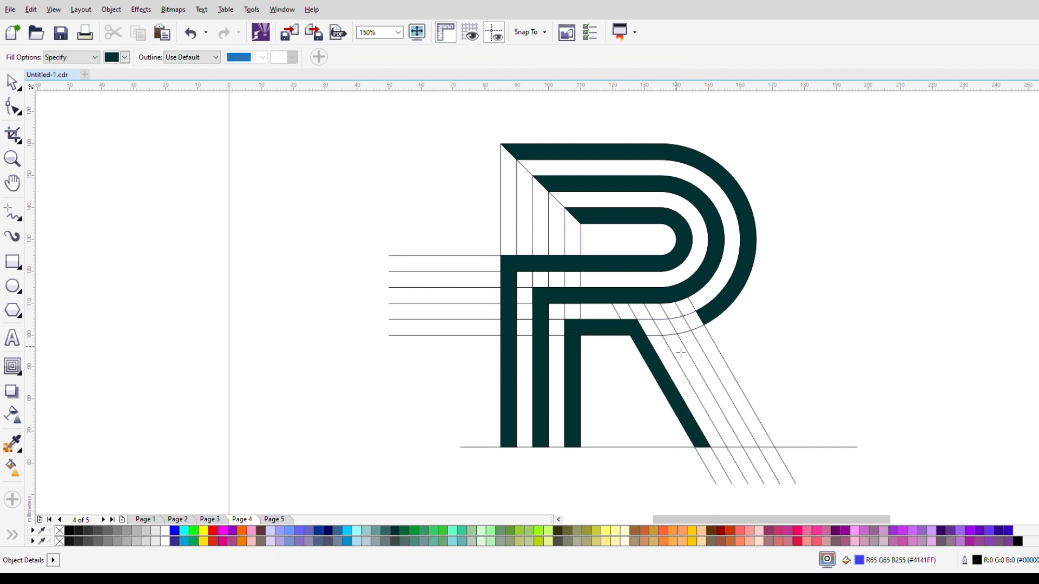
click(663, 318)
click(689, 366)
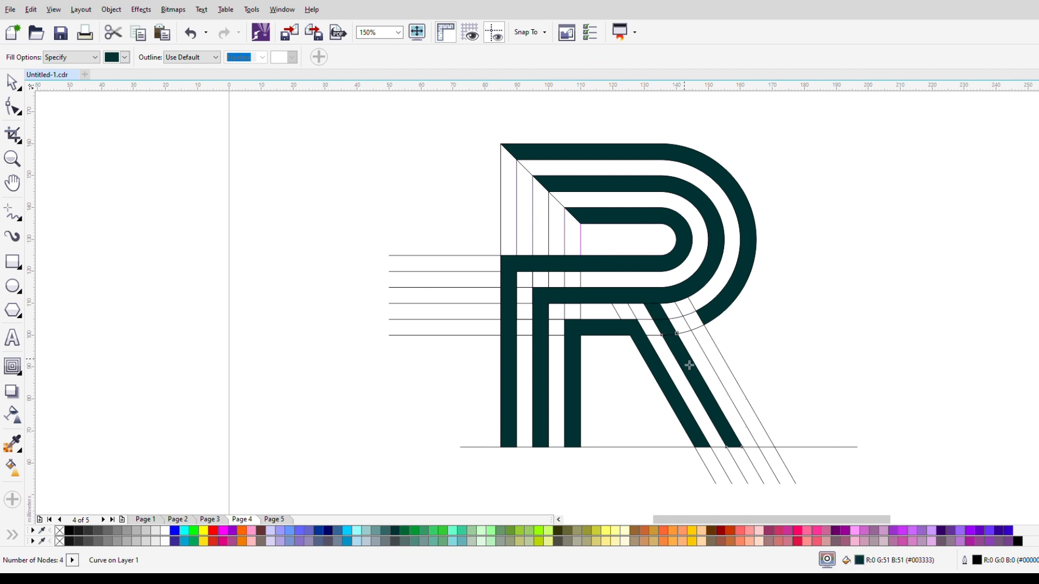
Weld the filled pieces of the second slanted leg to the middle band.
key(space)
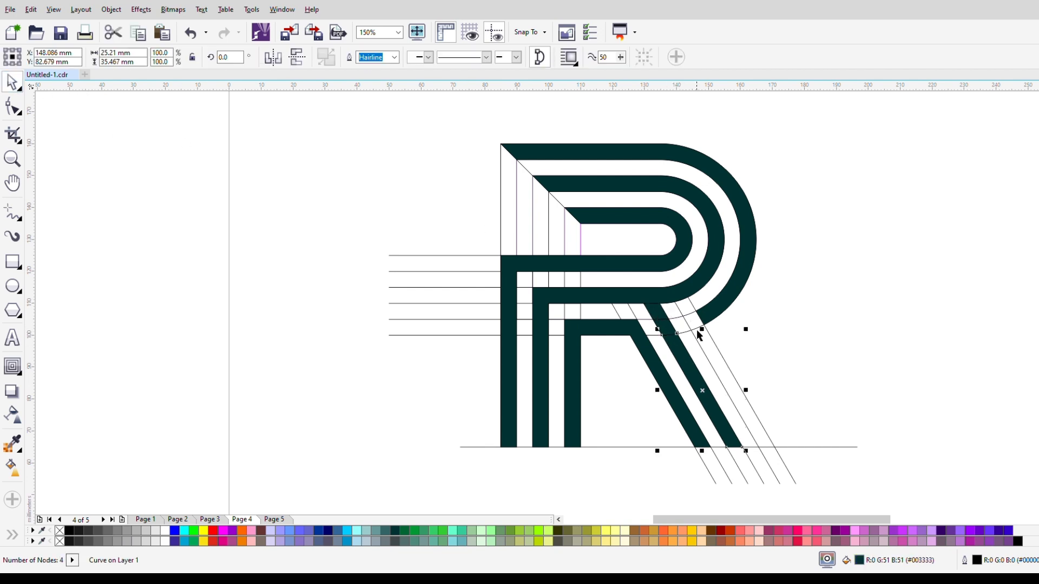
click(824, 226)
drag(772, 218, 638, 459)
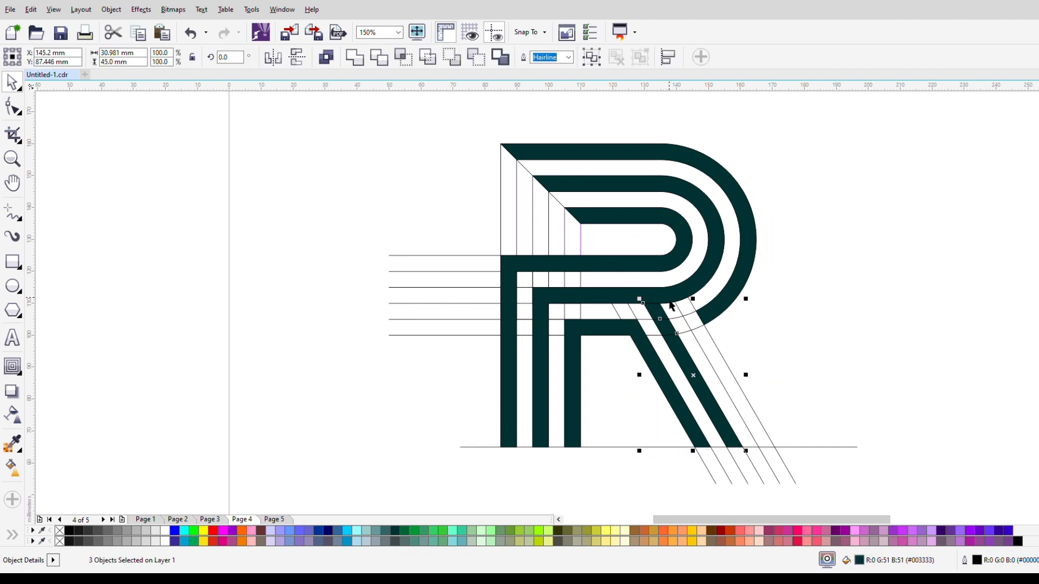
click(842, 268)
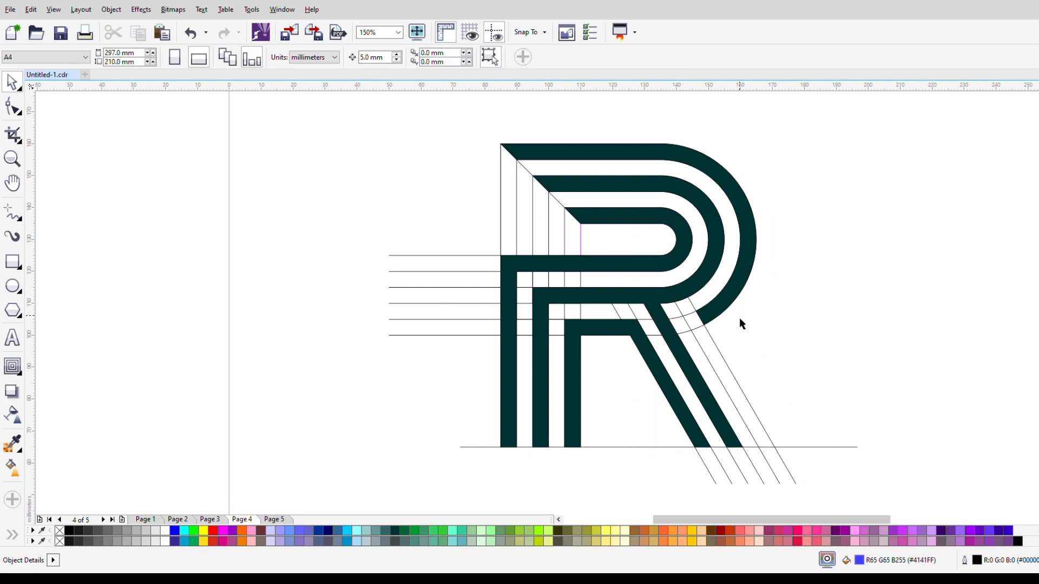
drag(698, 294, 937, 270)
key(ctrl+z)
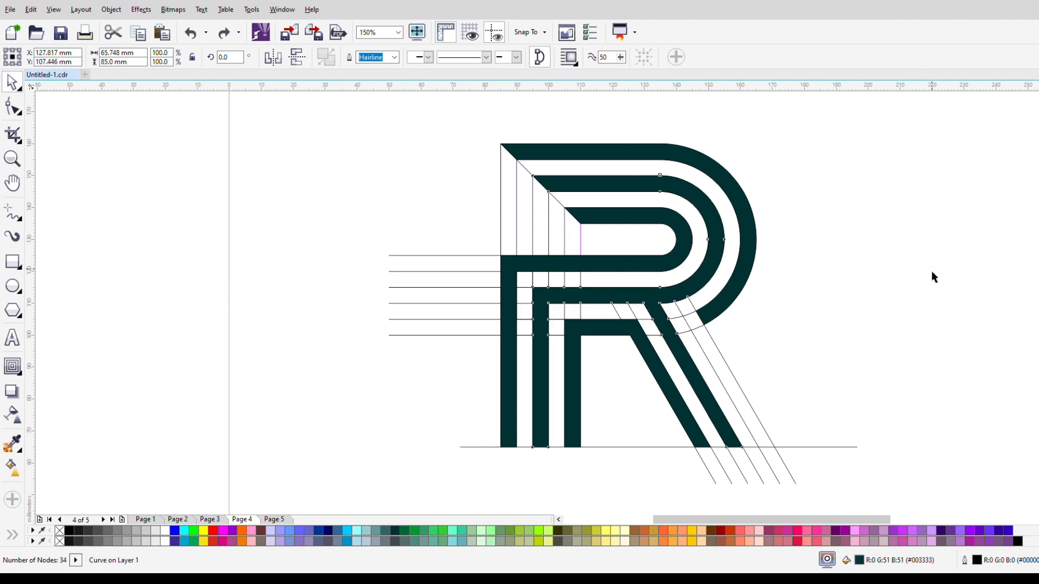
click(932, 275)
Smart-fill the outermost slanted leg from the end of the outer band down to the baseline.
key(space)
click(696, 322)
click(715, 356)
Weld the filled pieces of the outermost slanted leg to the outer rounded band.
click(12, 82)
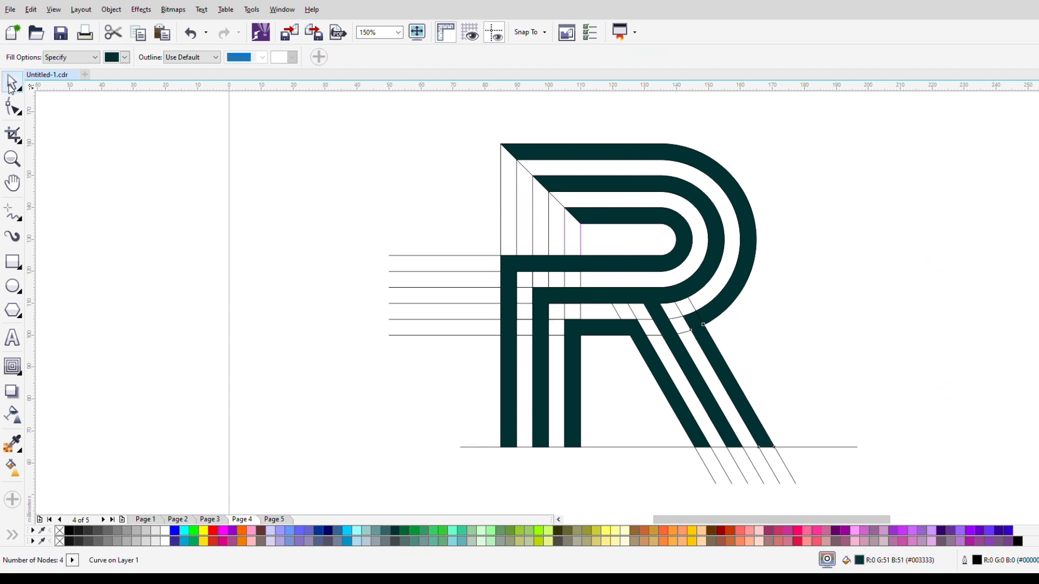
shift+click(712, 313)
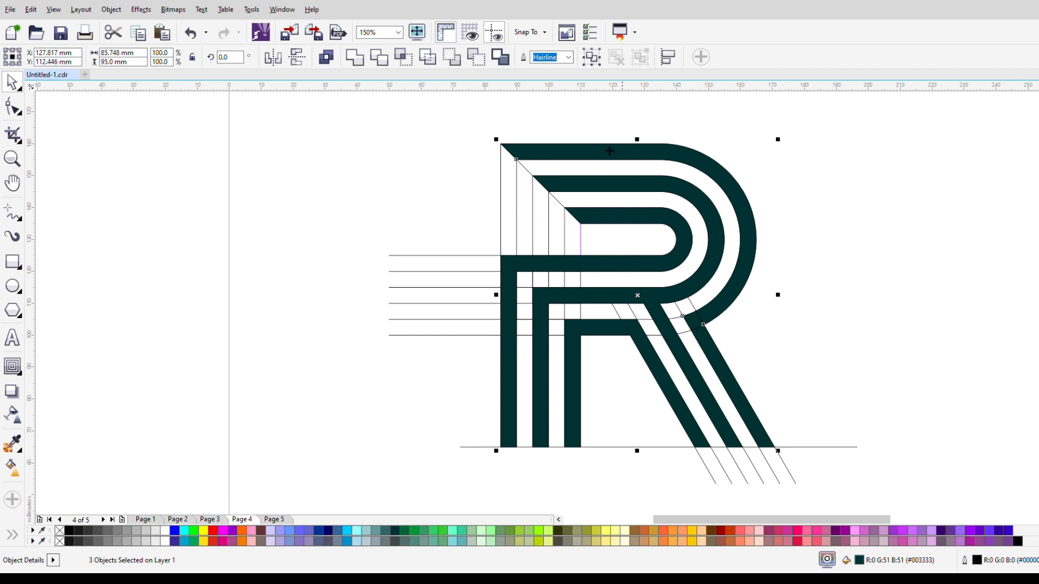
click(354, 57)
click(850, 189)
drag(747, 284, 896, 267)
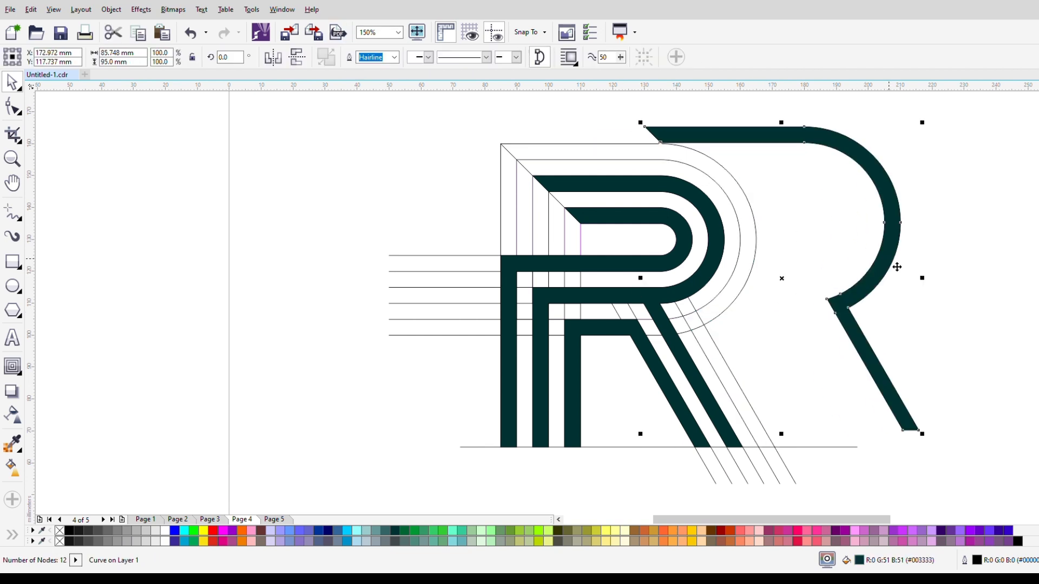
key(ctrl+z)
click(731, 224)
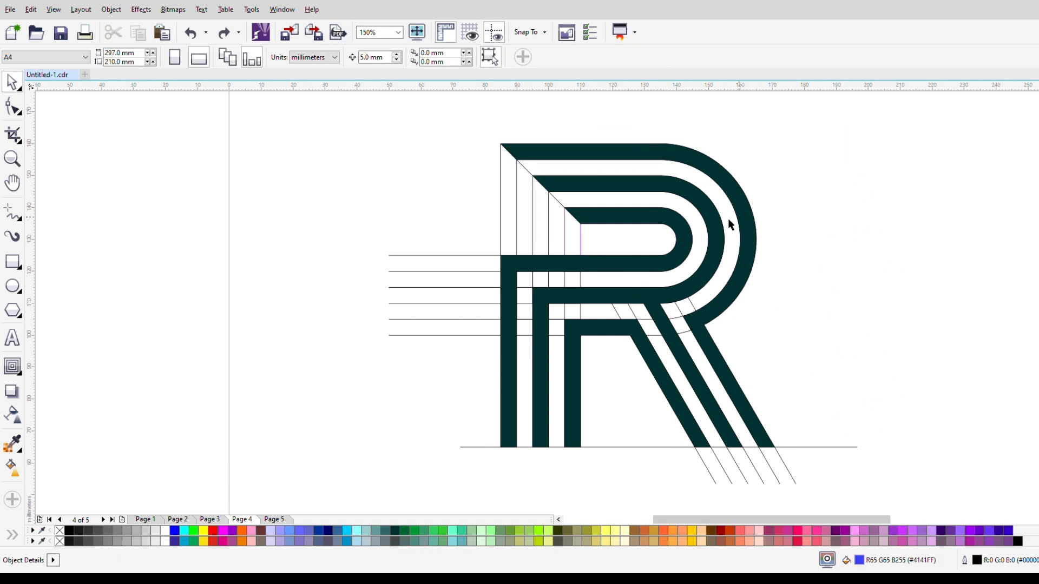
Move all four welded stripes to the right, clear of the construction lines, and delete the construction lines.
click(660, 224)
shift+click(684, 301)
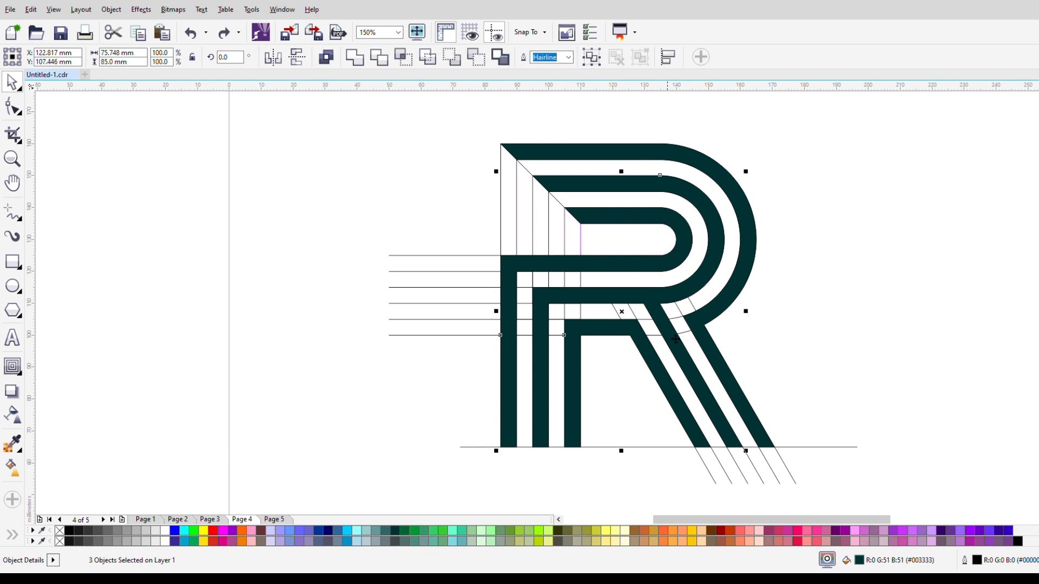
shift+click(712, 326)
scroll(706, 304, down, 2)
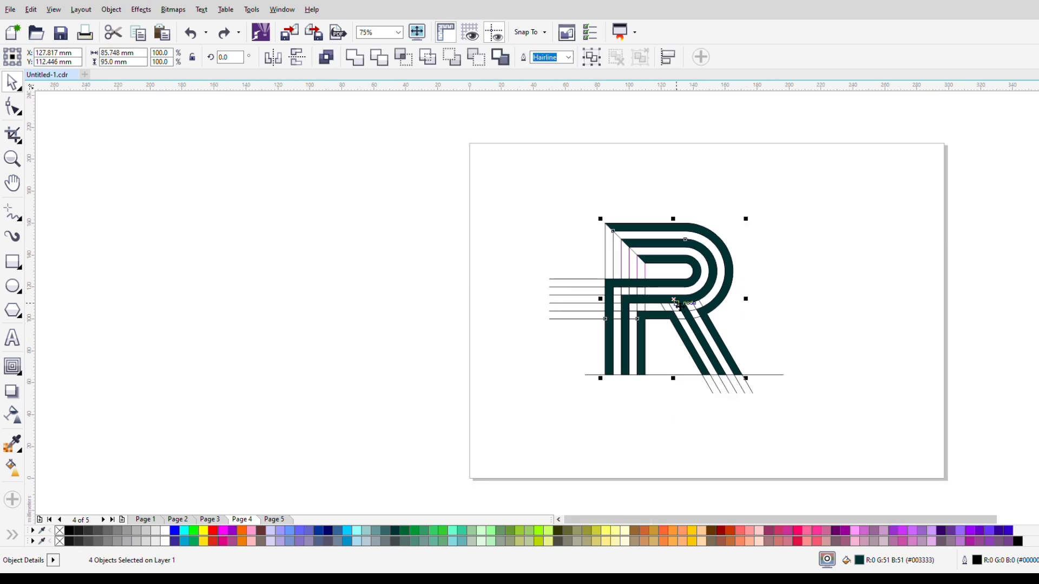
drag(679, 304, 863, 302)
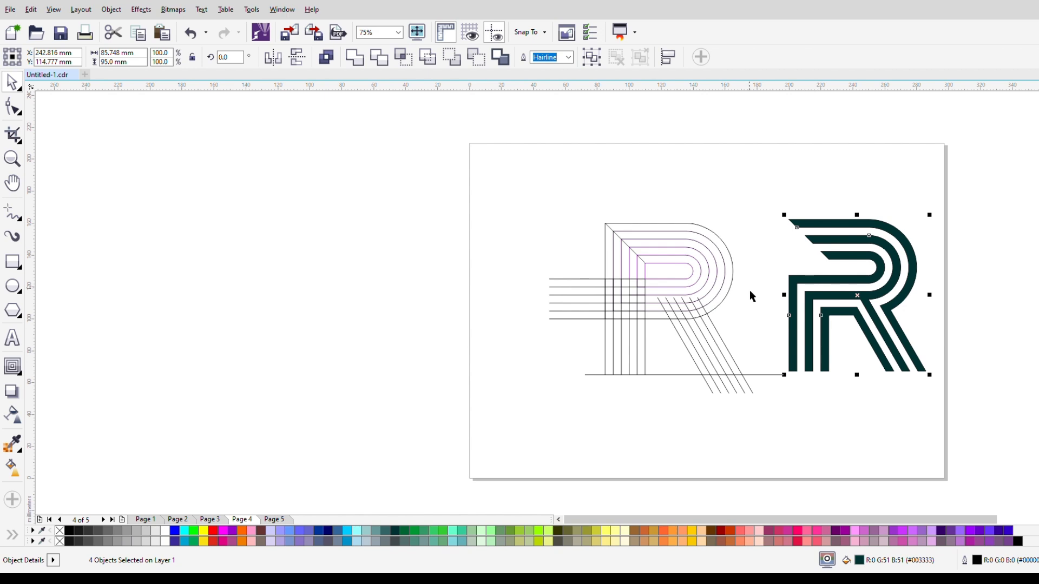
drag(486, 163, 794, 430)
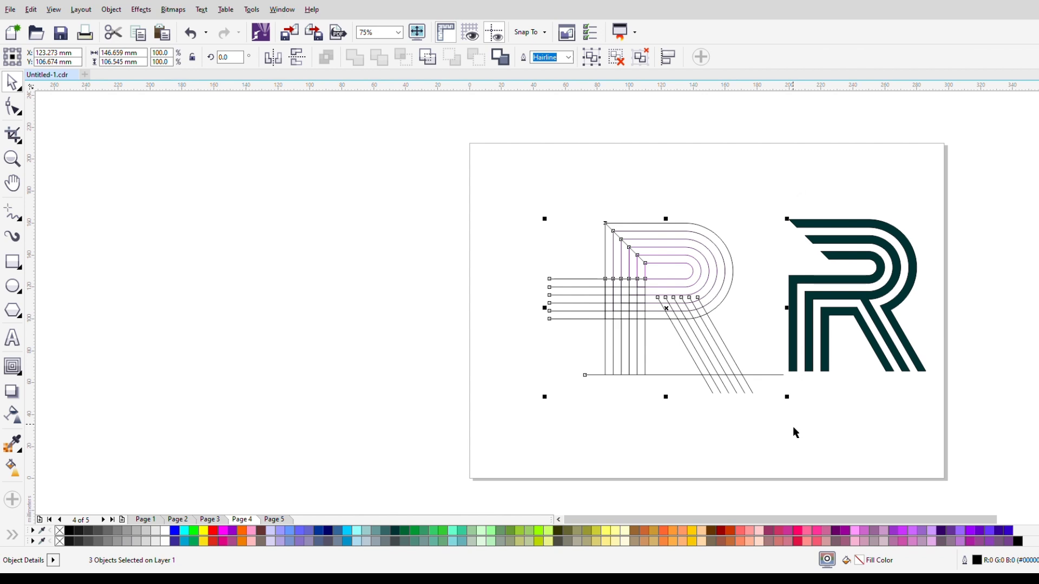
key(Delete)
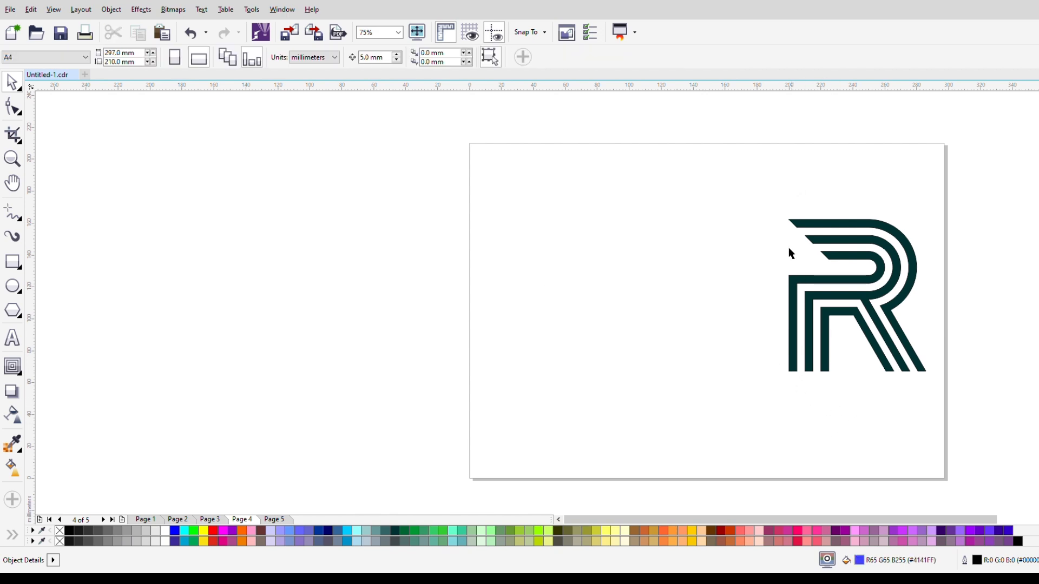
Weld the four stripes into a single letter R and move it back toward the middle of the page.
drag(716, 177, 941, 389)
drag(865, 303, 641, 295)
scroll(695, 287, up, 2)
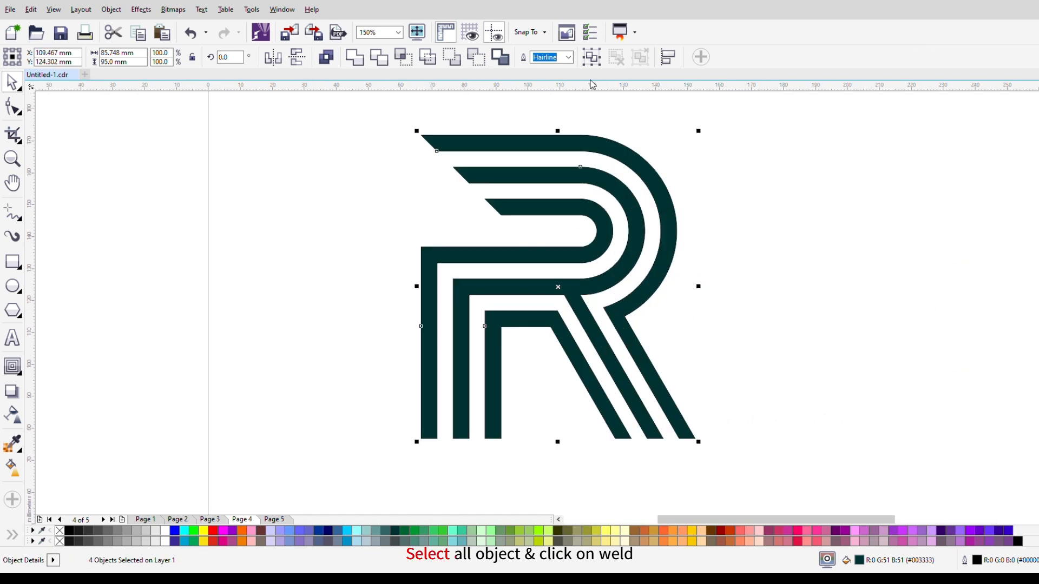
click(354, 57)
click(626, 301)
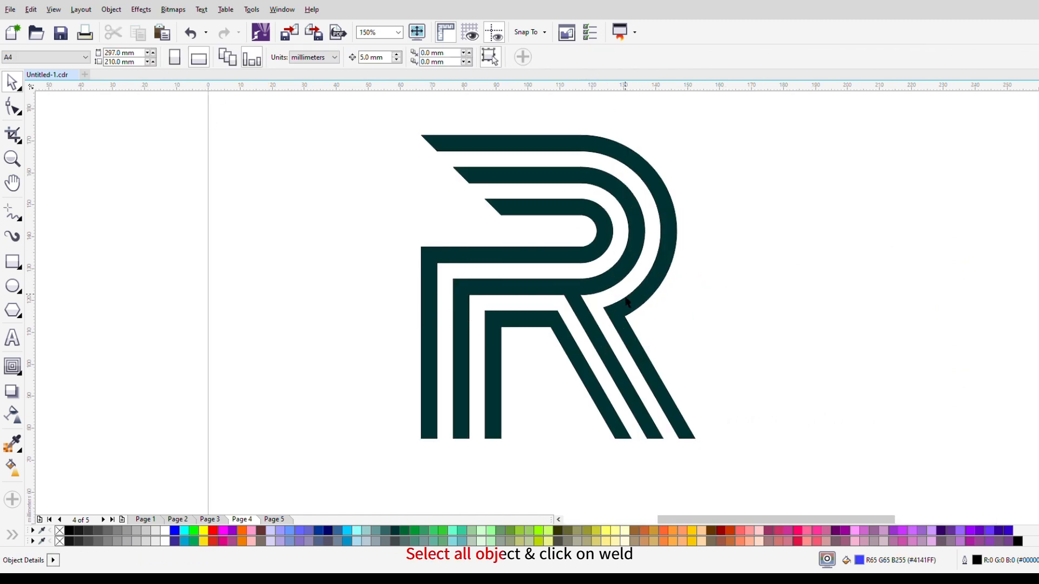
drag(626, 302, 682, 308)
scroll(742, 243, down, 2)
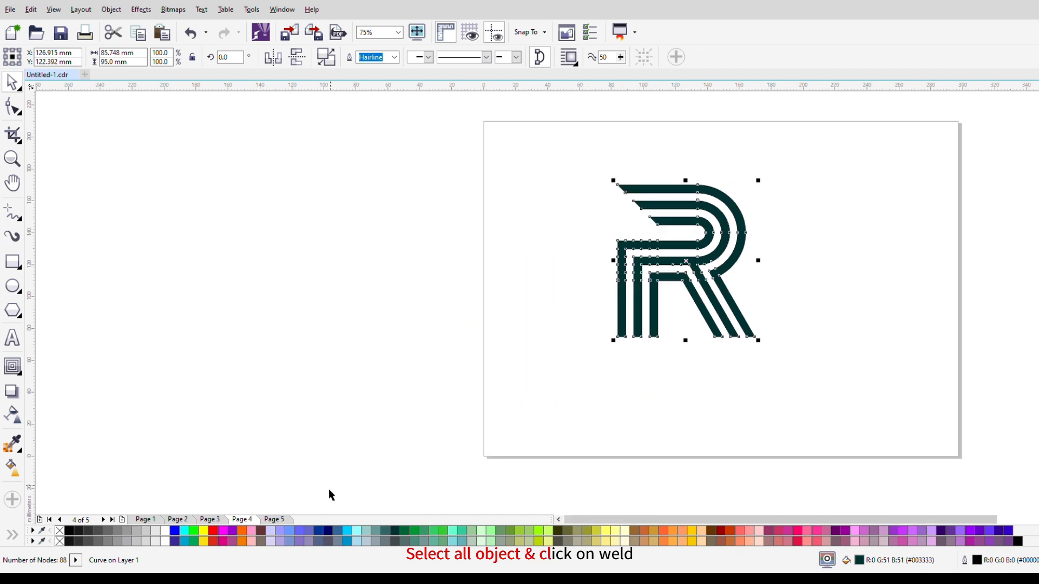
Move the letter R up and right, closer to the middle of the page, and deselect it.
scroll(839, 210, up, 2)
scroll(838, 205, up, 1)
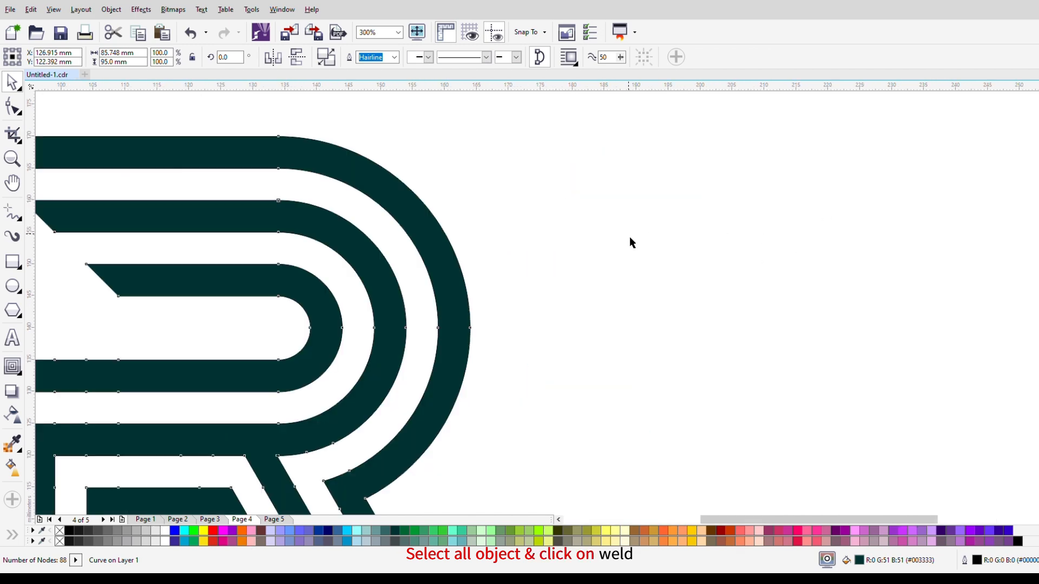
scroll(629, 237, down, 1)
drag(550, 287, 637, 263)
scroll(609, 253, down, 1)
scroll(609, 255, up, 2)
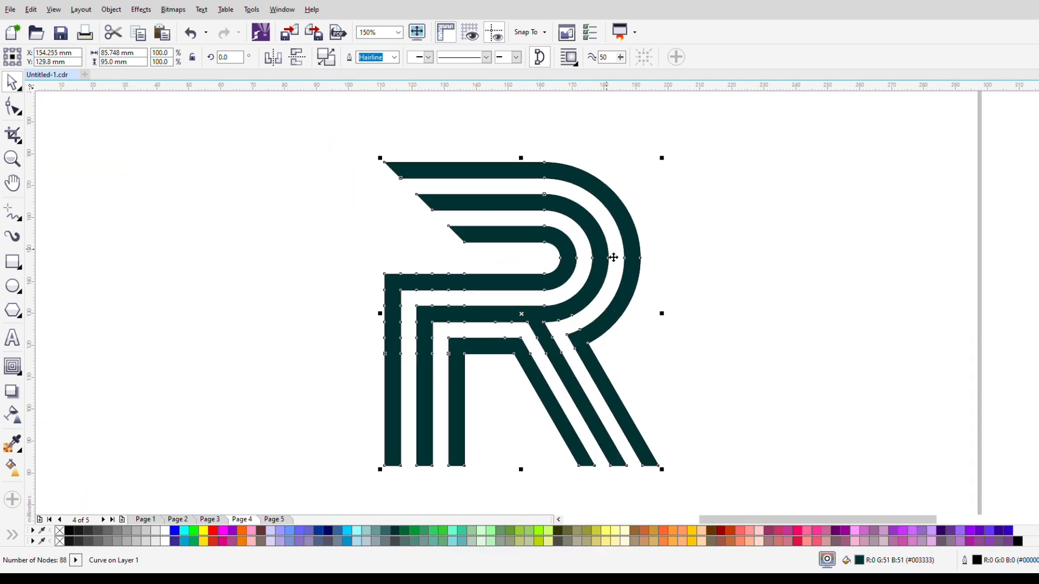
click(754, 225)
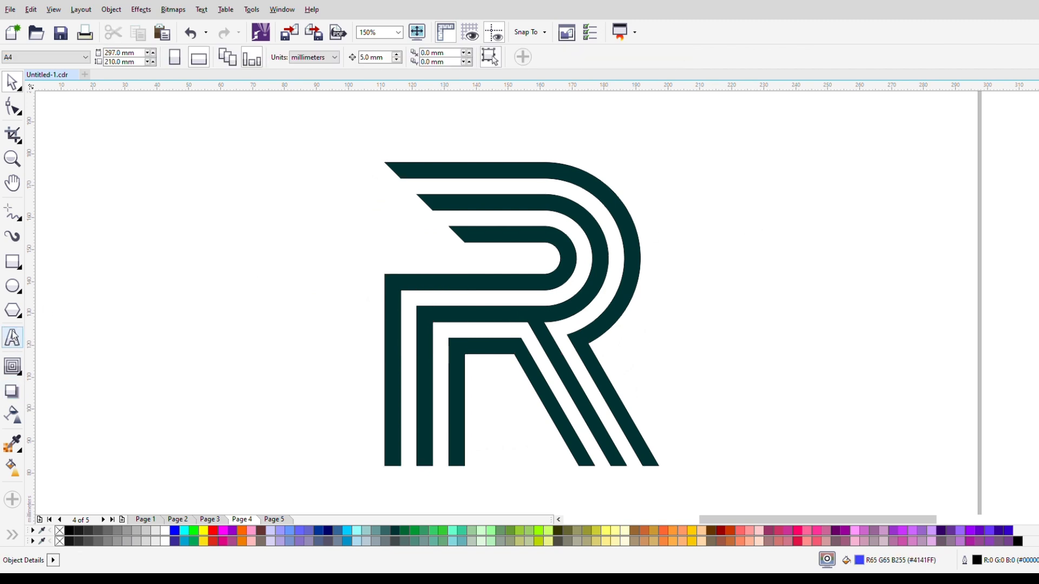
Draw a black-filled rectangle about 203 by 140 mm over the letter R and send it behind the letter.
click(13, 262)
drag(164, 105, 812, 516)
click(70, 533)
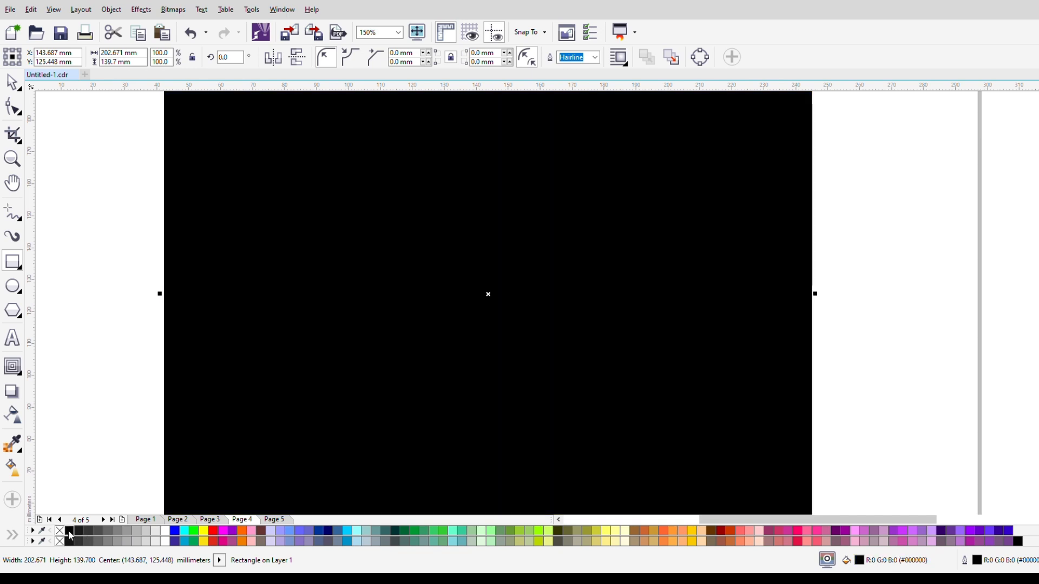
key(shift+Page_Down)
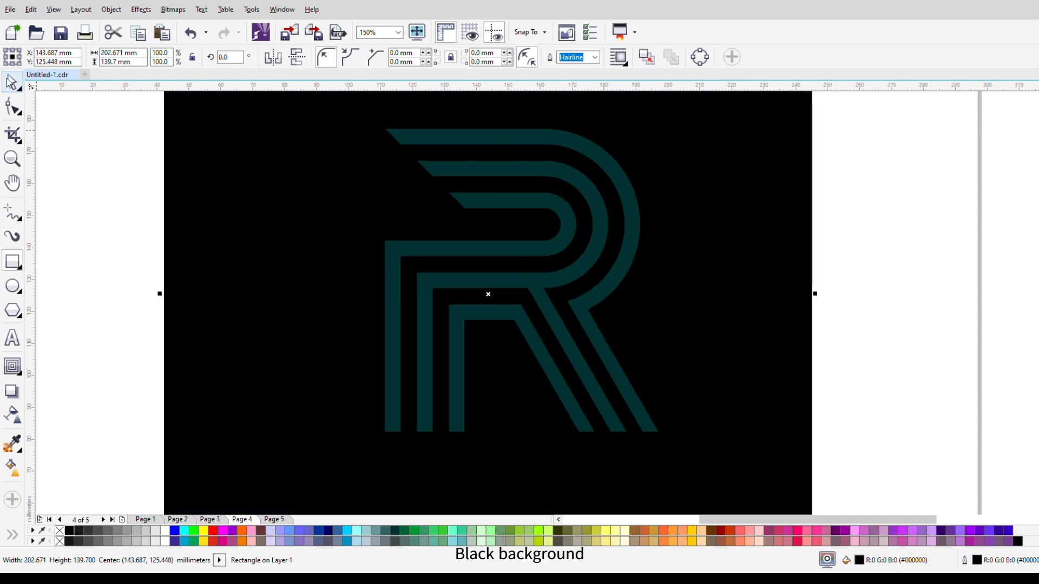
Select the letter R and fill it with white.
click(12, 82)
click(461, 250)
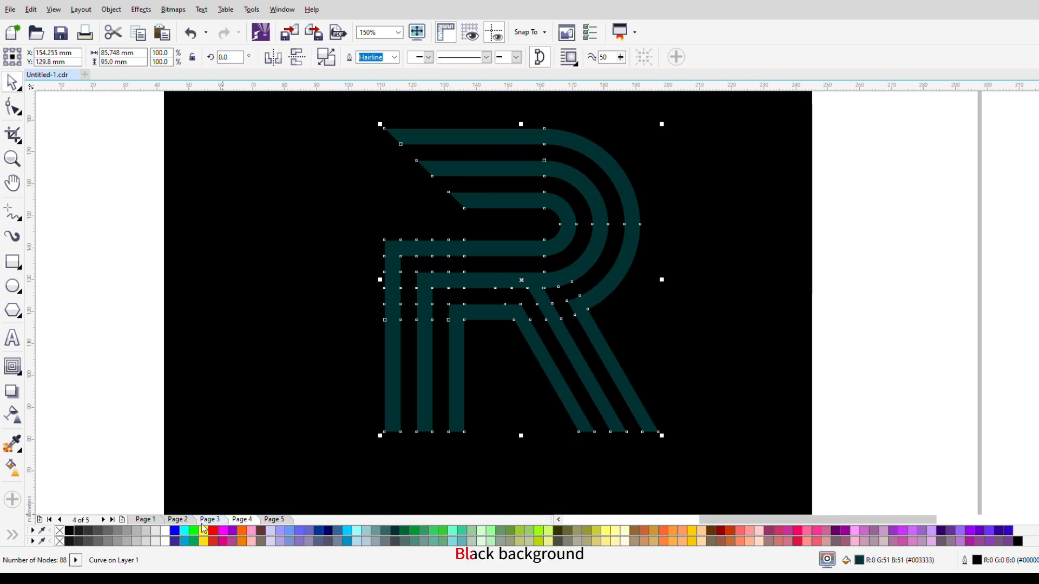
click(165, 531)
scroll(485, 213, up, 1)
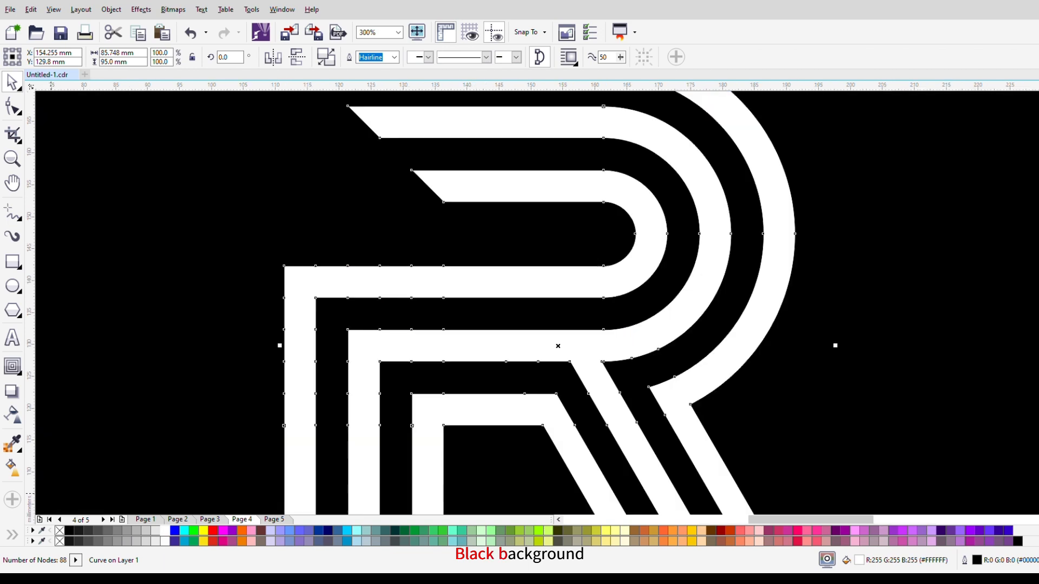
Apply a vertical linear fountain fill from the letter's upper edge to its baseline, adding dark grey at 4% and white at 8%.
click(13, 469)
scroll(509, 185, down, 1)
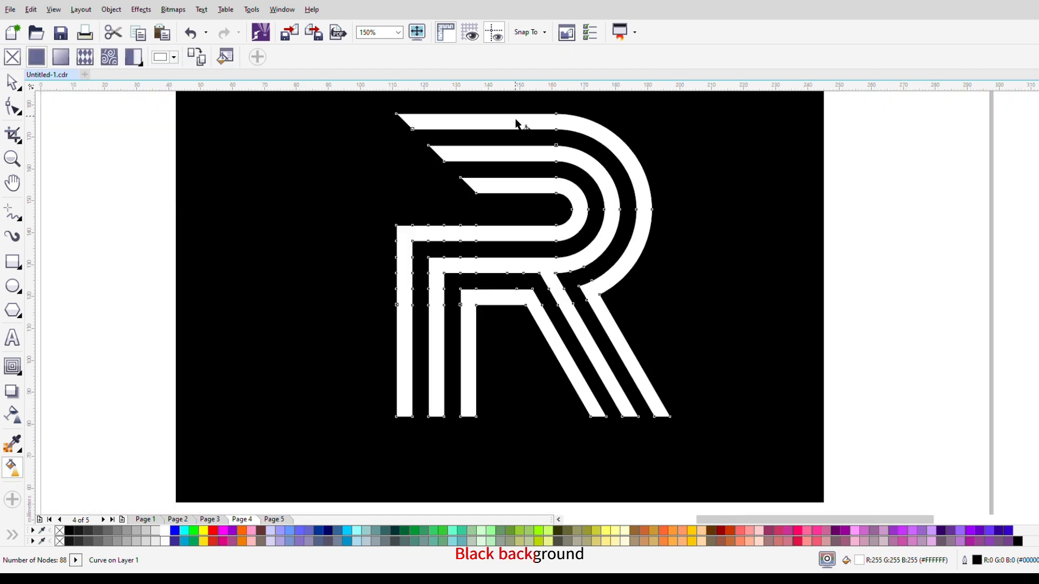
drag(518, 114, 517, 420)
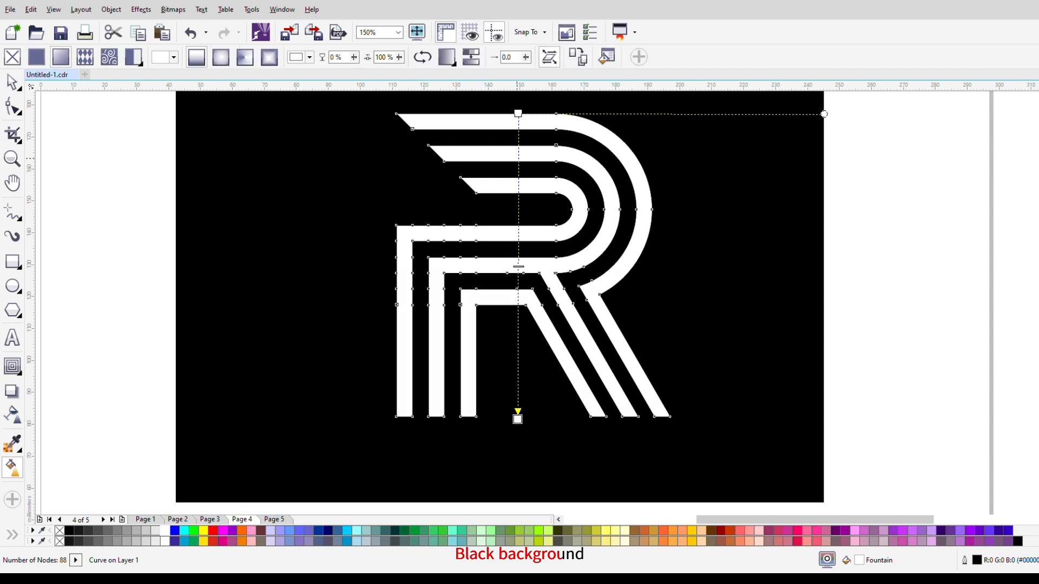
double_click(518, 126)
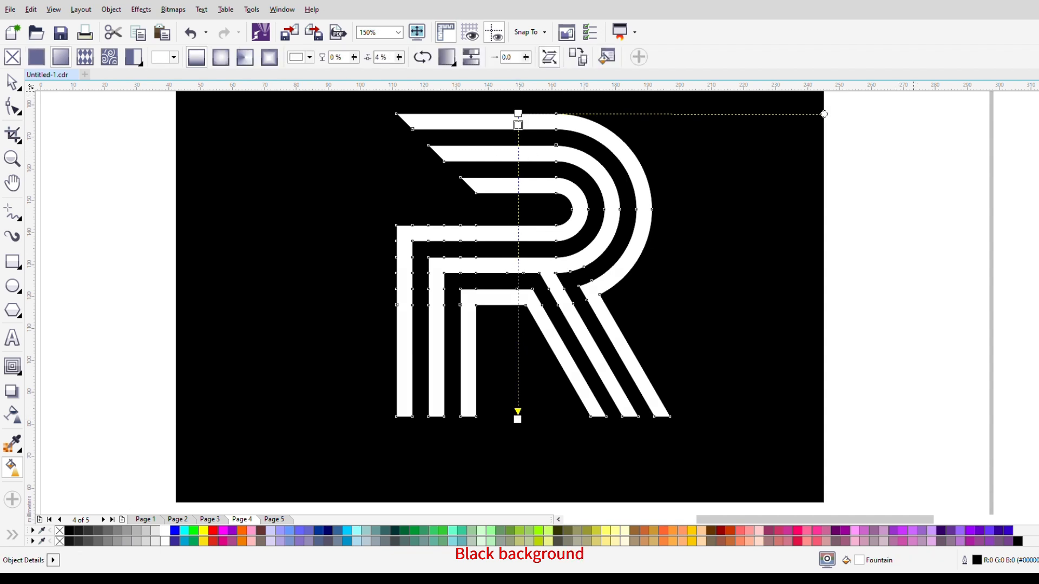
click(95, 528)
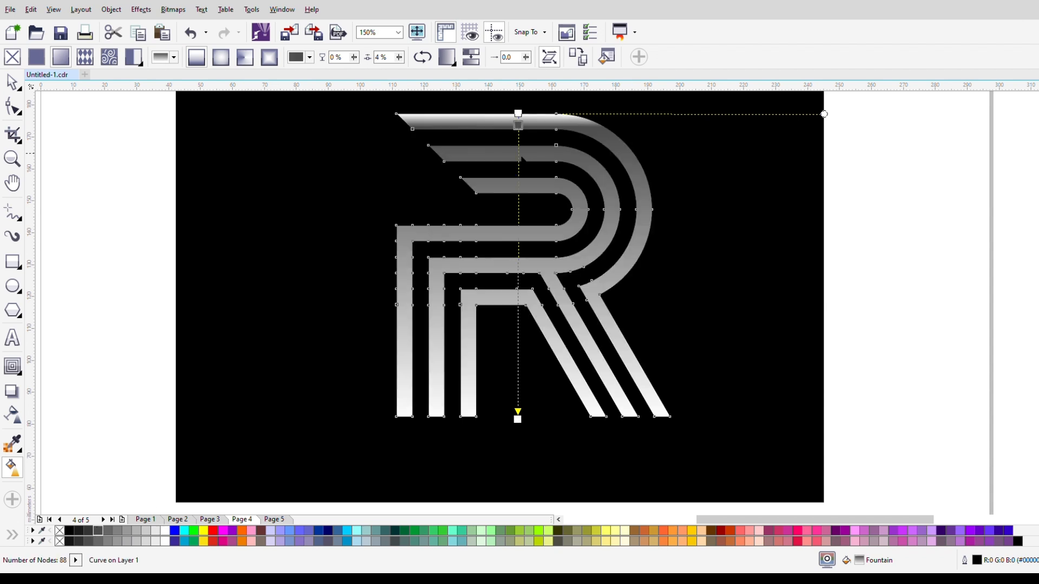
double_click(518, 138)
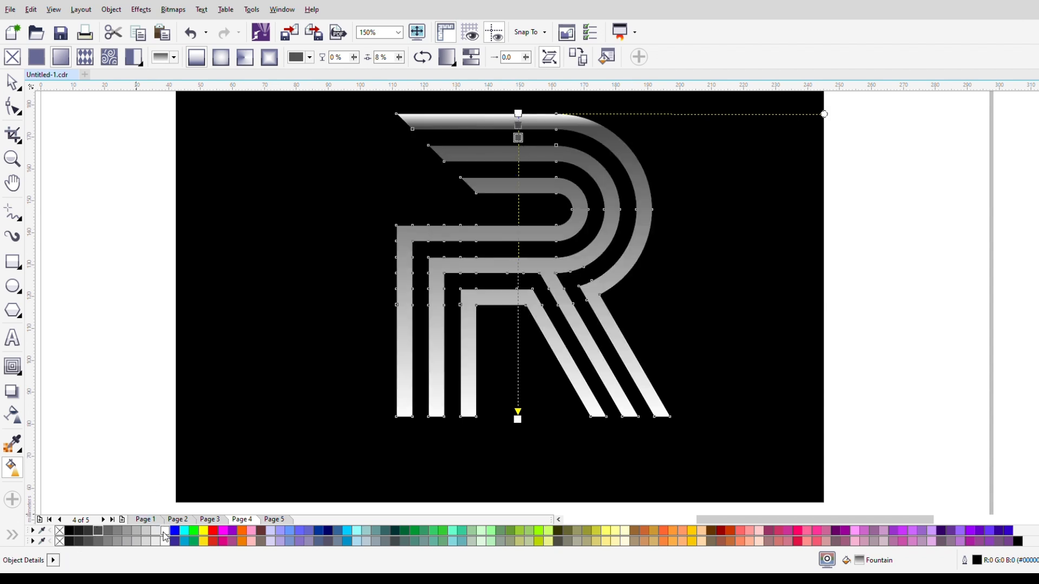
click(165, 531)
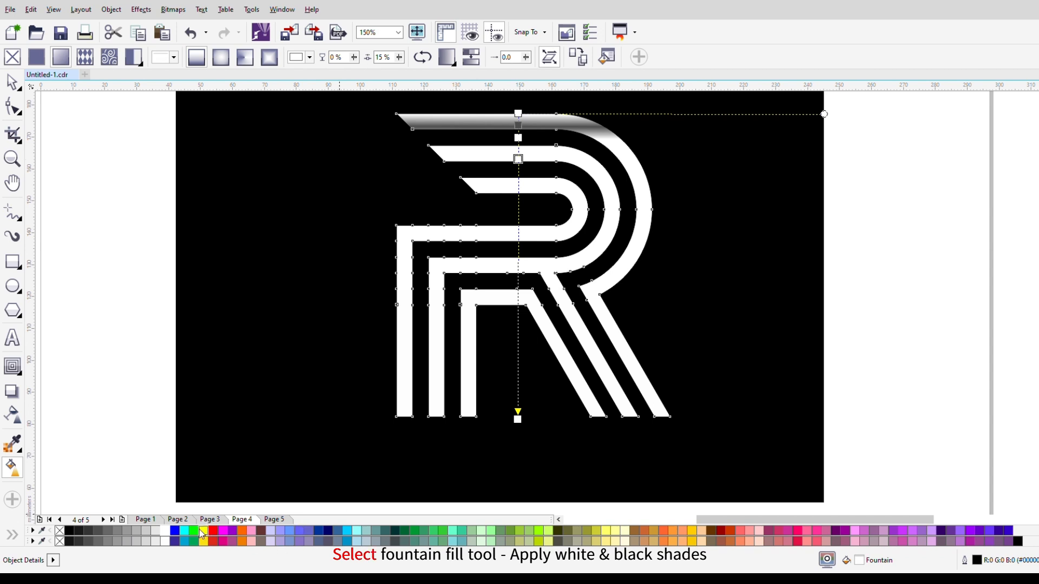
Add a white stop at 15%, a dark grey stop just above the innermost upper band, and a white stop at that band's lower edge.
double_click(518, 158)
double_click(518, 175)
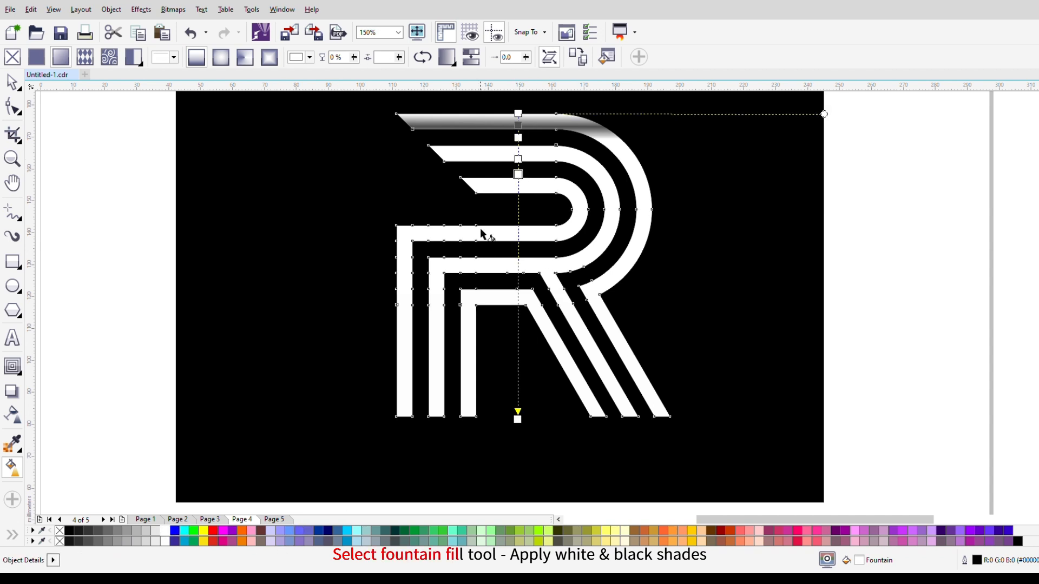
click(98, 532)
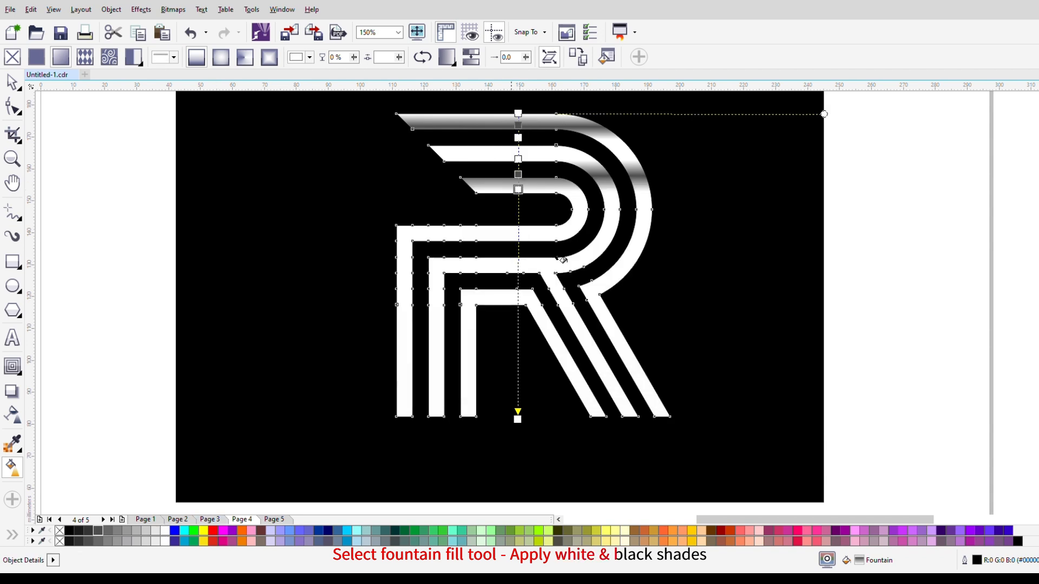
drag(164, 531, 517, 189)
Add dark grey stops across the middle bar and near the baseline, with white stops around the middle one and above the baseline one.
double_click(517, 216)
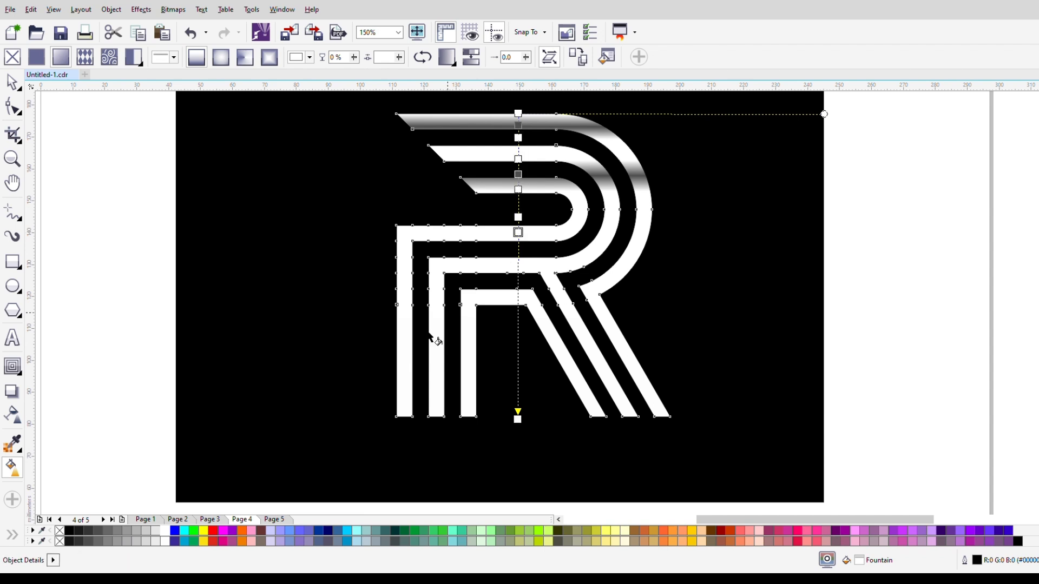
drag(98, 530, 518, 233)
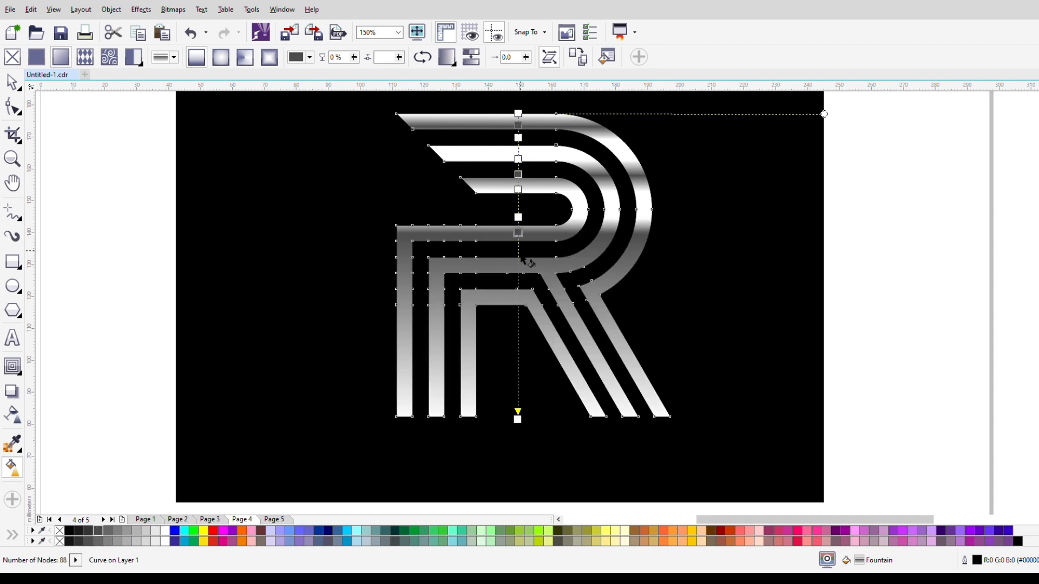
drag(157, 531, 518, 254)
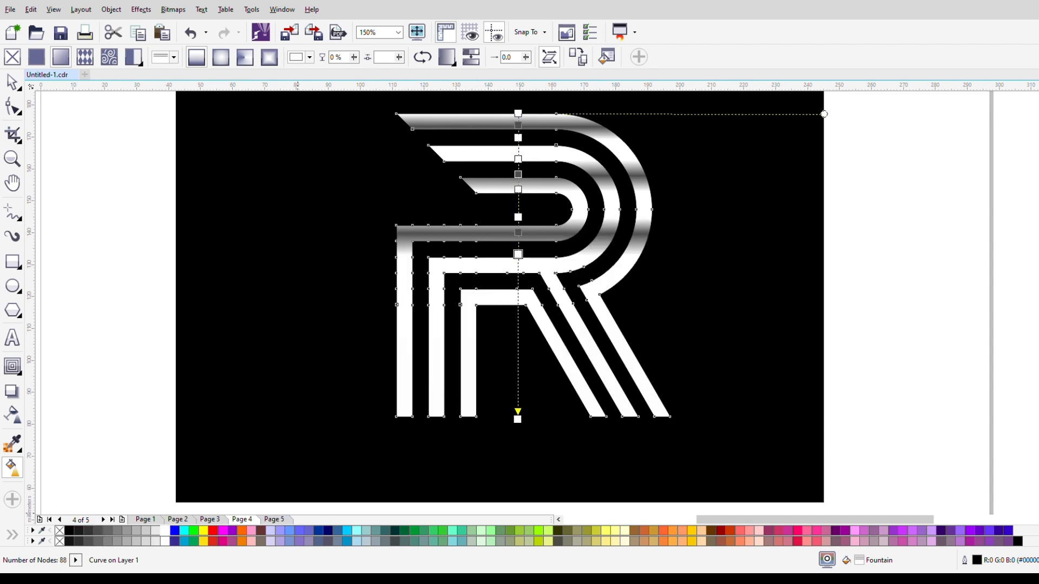
double_click(518, 395)
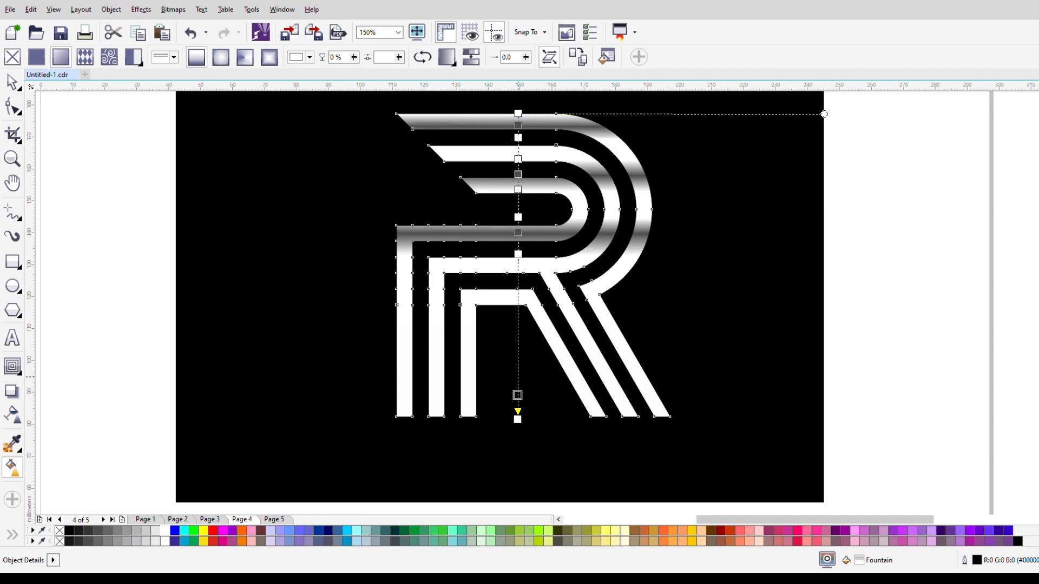
double_click(518, 376)
Add a dark grey stop at the short innermost leg bar with white stops just above and below it.
double_click(518, 310)
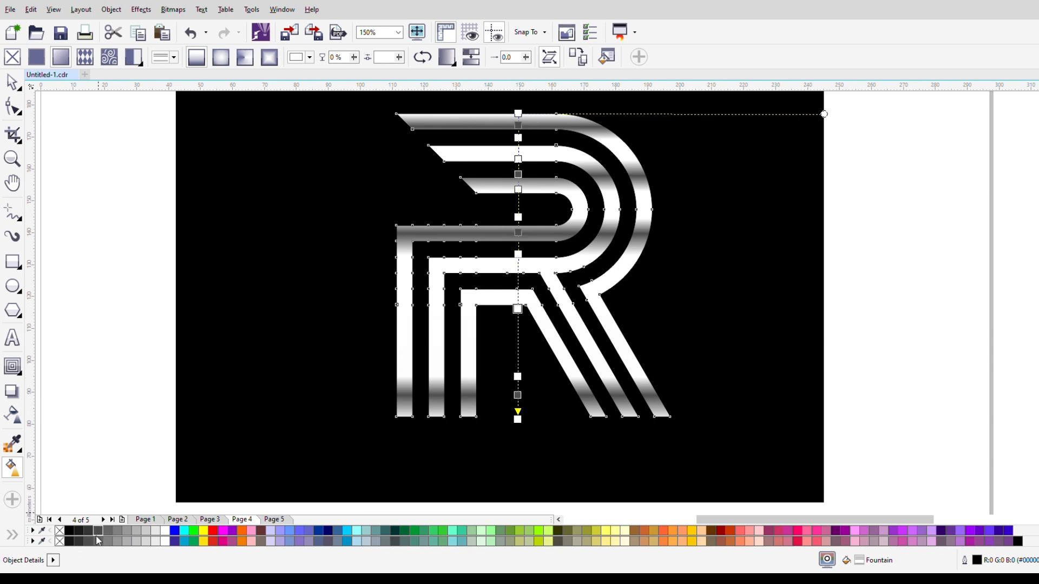
double_click(517, 294)
click(99, 532)
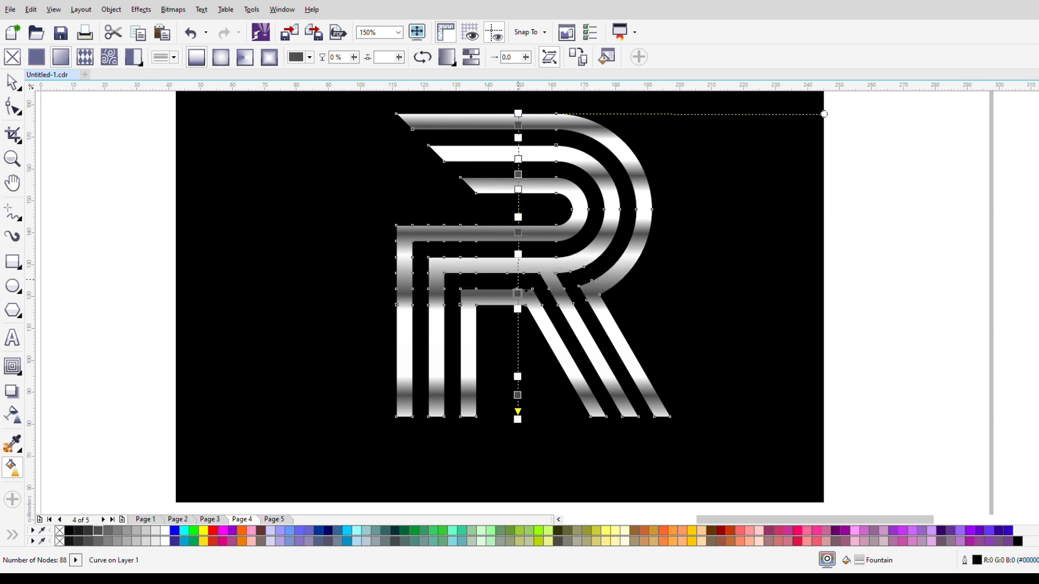
double_click(517, 278)
click(165, 530)
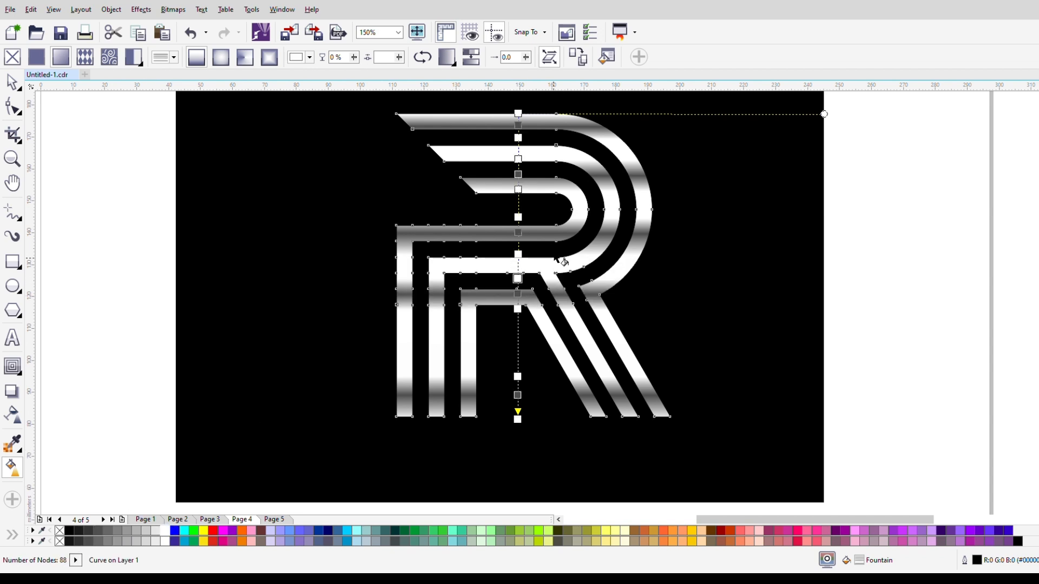
Reposition the stops around the short innermost leg bar, then delete these three stops.
mouse_move(518, 309)
mouse_down()
mouse_move(518, 327)
mouse_move(518, 287)
mouse_move(517, 300)
mouse_up()
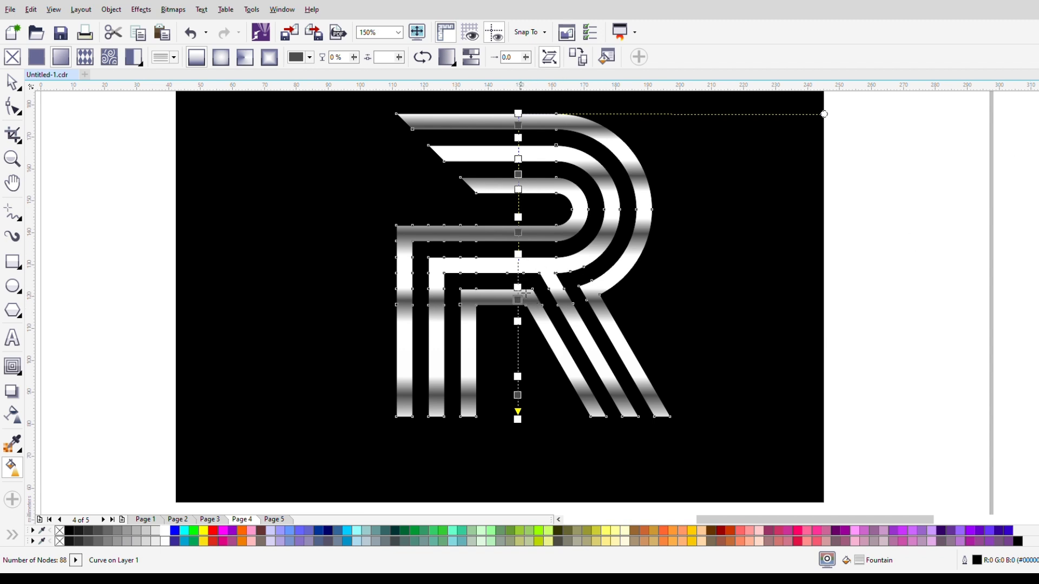
key(Delete)
key(Delete)
key(Delete)
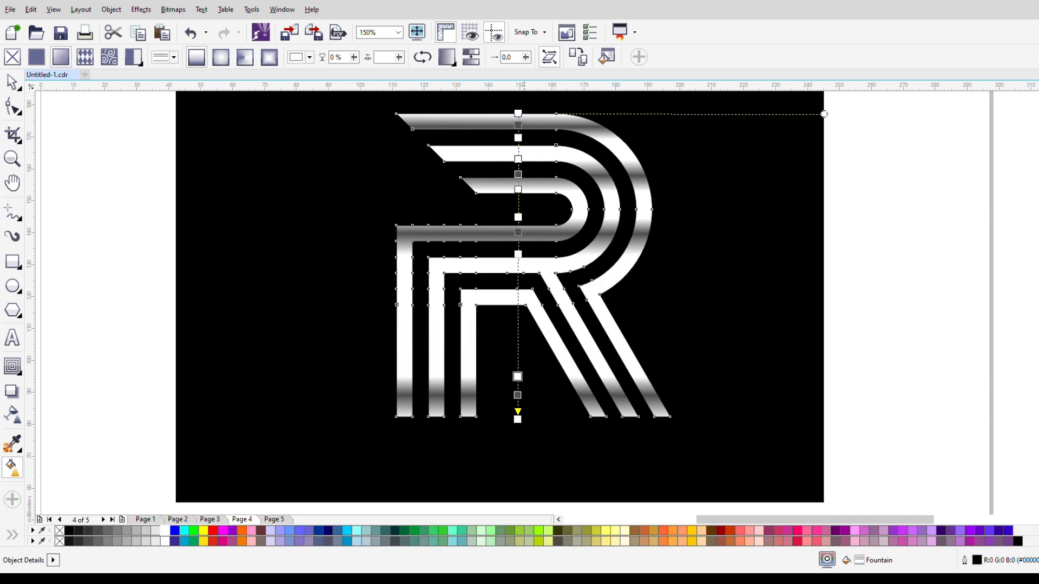
Replace the middle bar's dark stop with one just above the innermost leg bar, and move the neighbouring white stops down around it.
drag(518, 254, 518, 307)
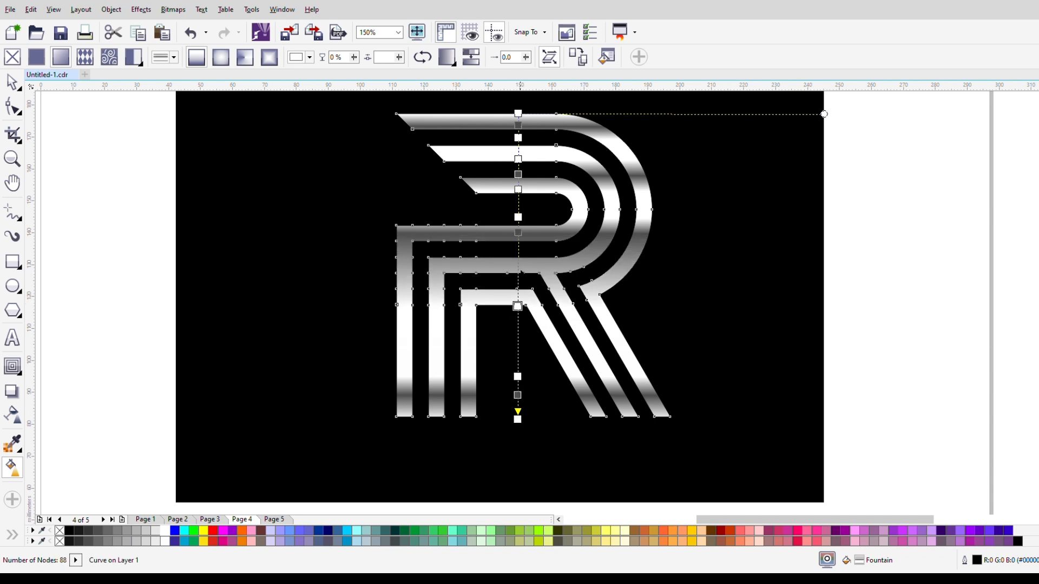
double_click(518, 278)
drag(518, 279, 517, 281)
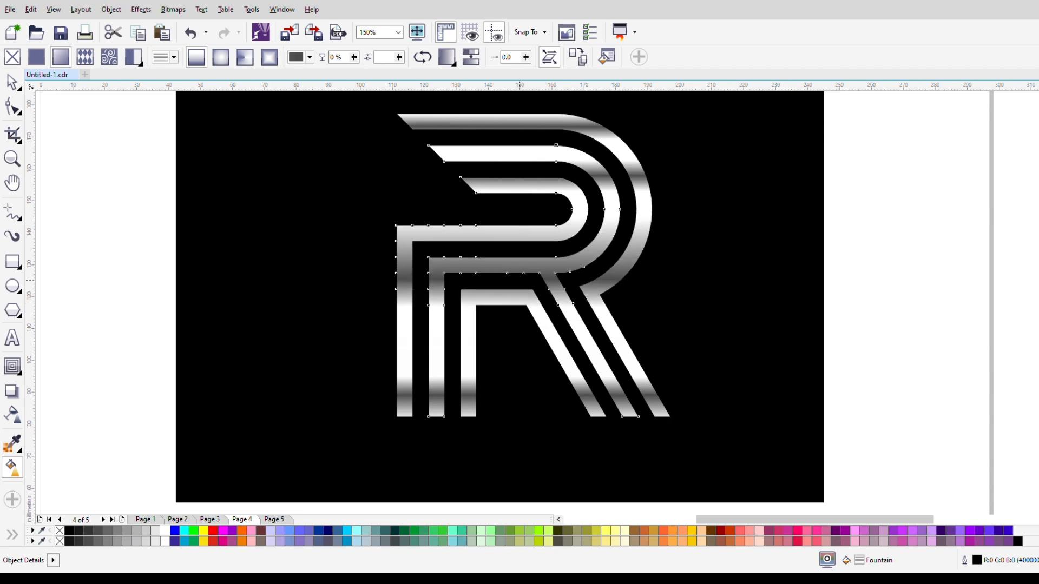
drag(518, 217, 518, 257)
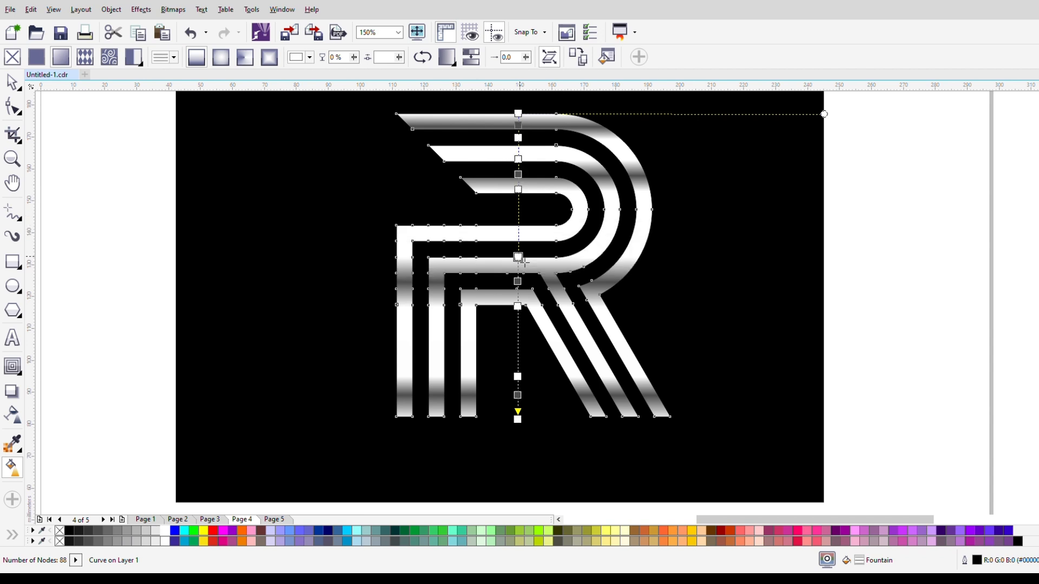
Extend the gradient's start slightly above the letter, readjust the white and dark grey stops across the upper bands, and deselect the letter.
drag(518, 190, 518, 153)
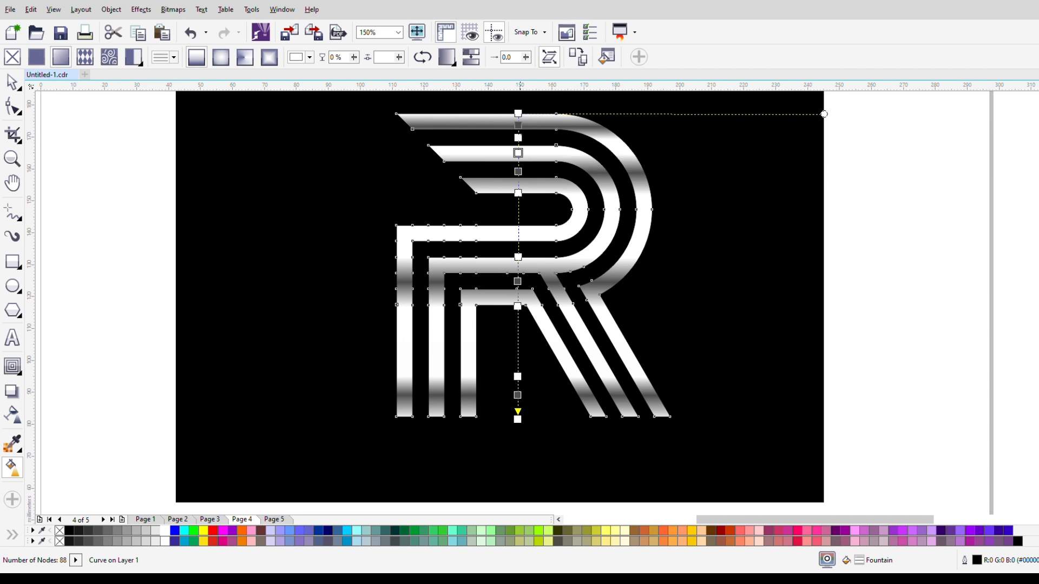
drag(518, 114, 518, 155)
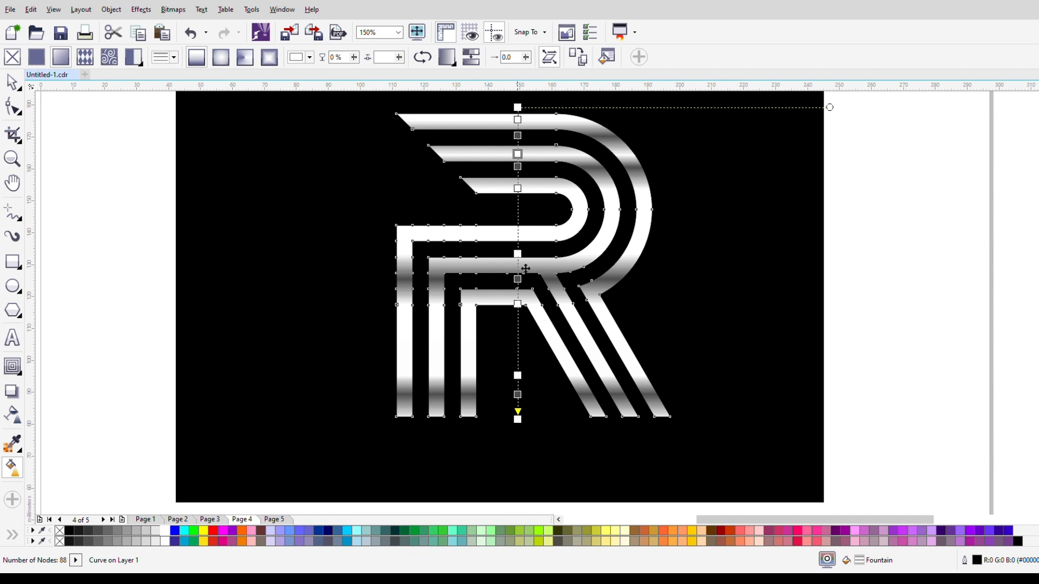
drag(517, 254, 518, 257)
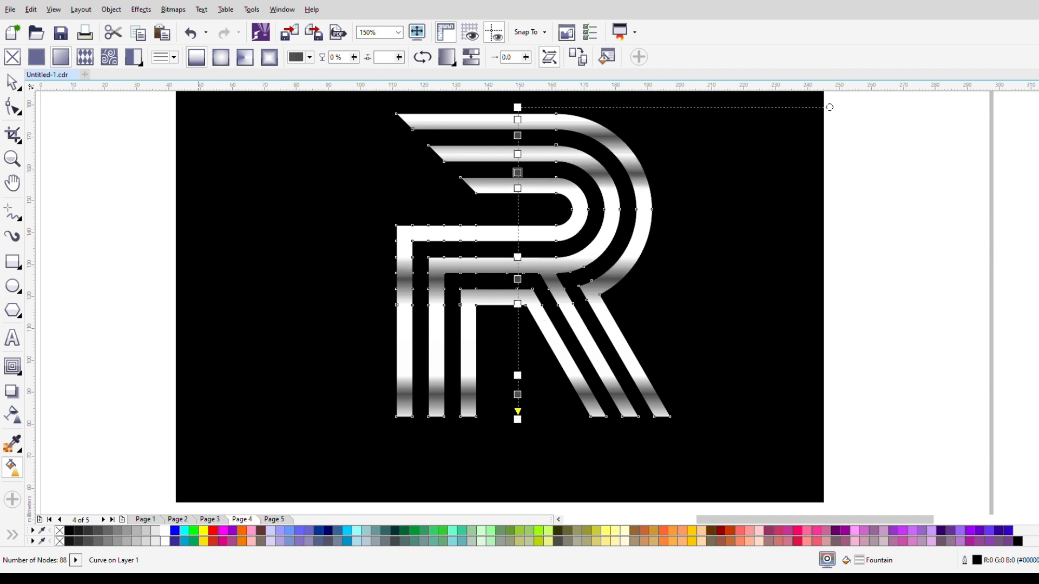
click(12, 81)
click(172, 219)
scroll(454, 254, down, 2)
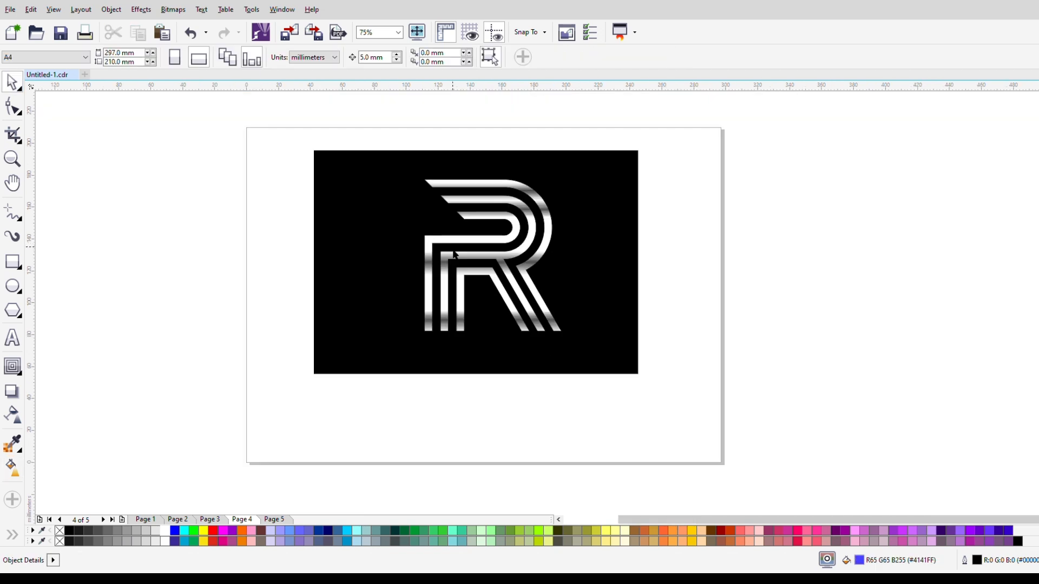
Reopen the letter's fountain fill and move the white stop onto the middle bar and the dark grey stop just below that bar.
scroll(428, 215, up, 2)
click(567, 273)
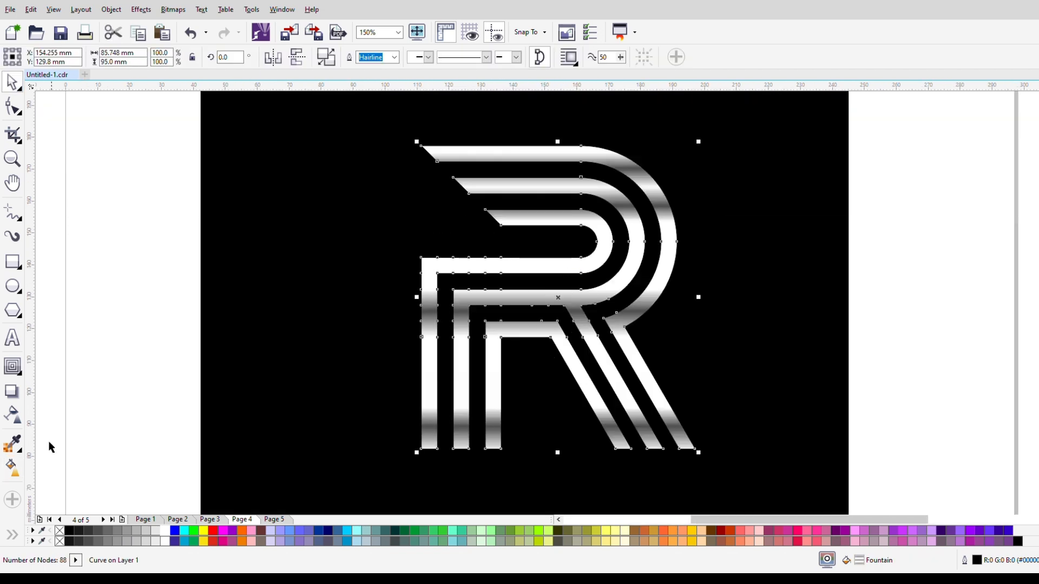
click(12, 466)
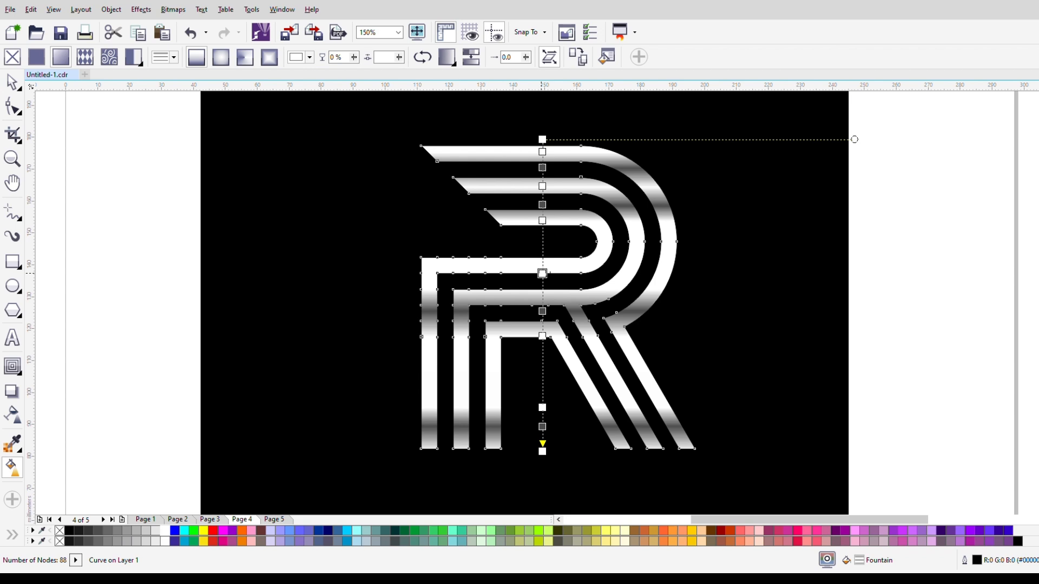
drag(542, 273, 542, 249)
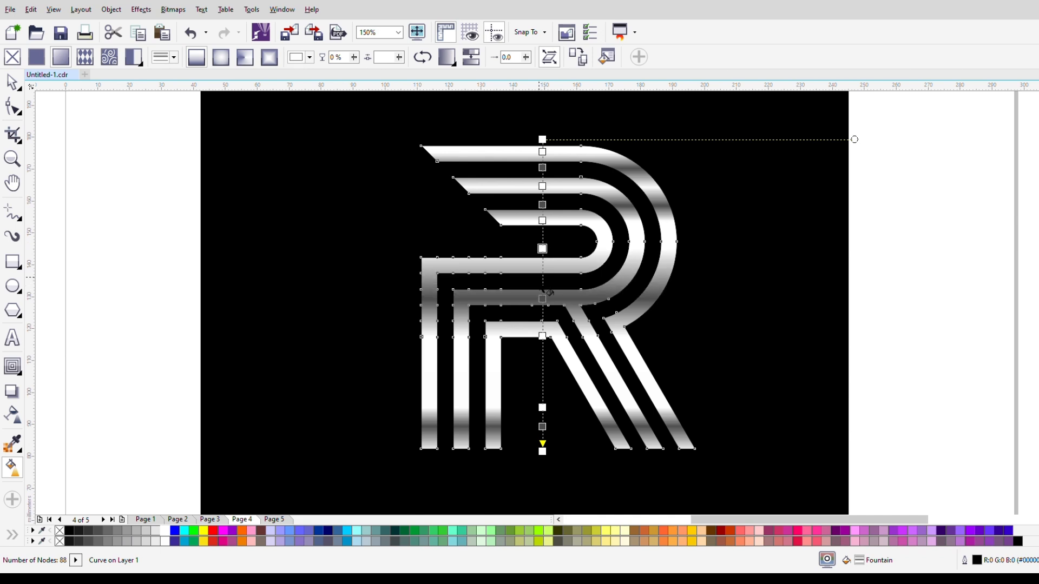
mouse_move(542, 299)
mouse_down()
mouse_move(542, 264)
mouse_move(542, 283)
mouse_up()
click(543, 264)
click(542, 283)
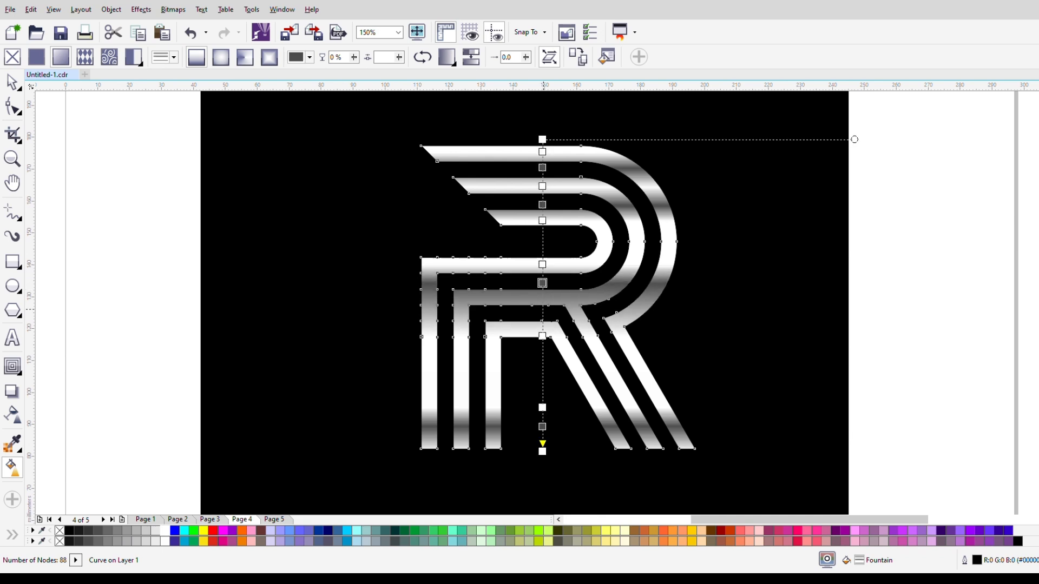
Move the white stop up to the lower edge of the second leg bar and shift the white stops across the top bands.
drag(542, 336, 542, 305)
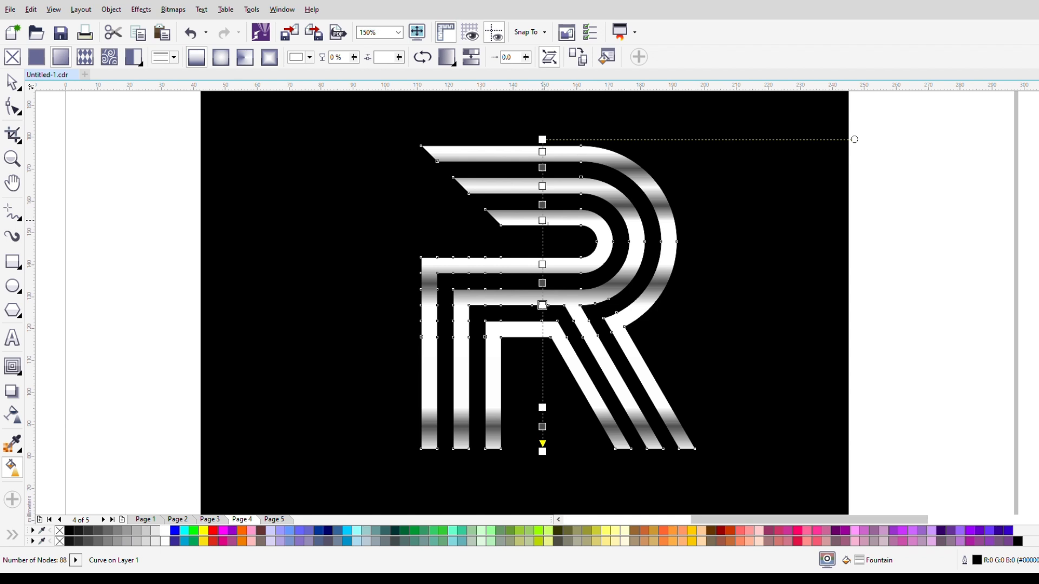
drag(542, 221, 542, 193)
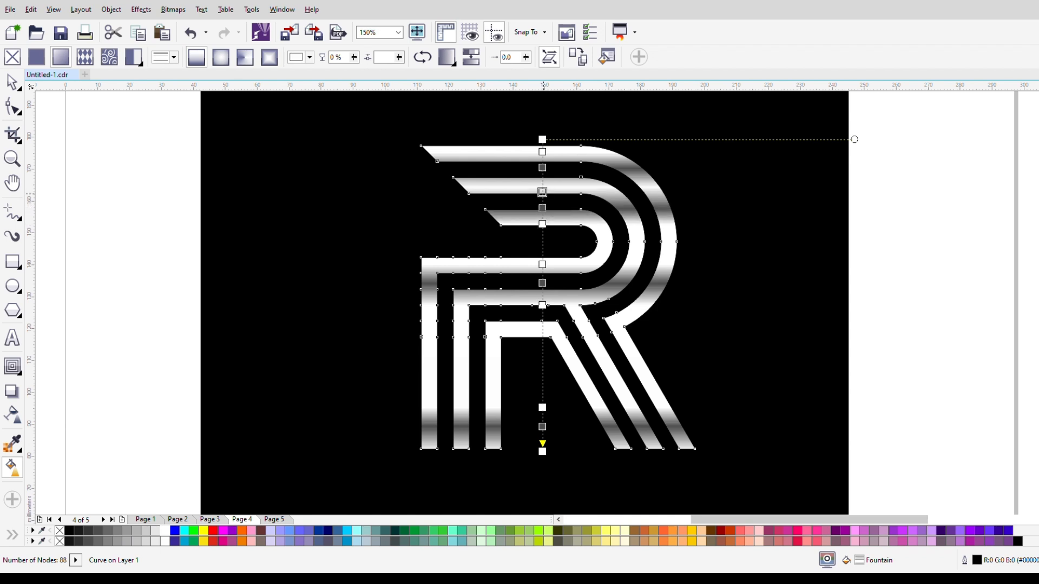
mouse_move(542, 152)
mouse_down()
mouse_move(542, 176)
mouse_move(542, 152)
mouse_move(549, 169)
mouse_up()
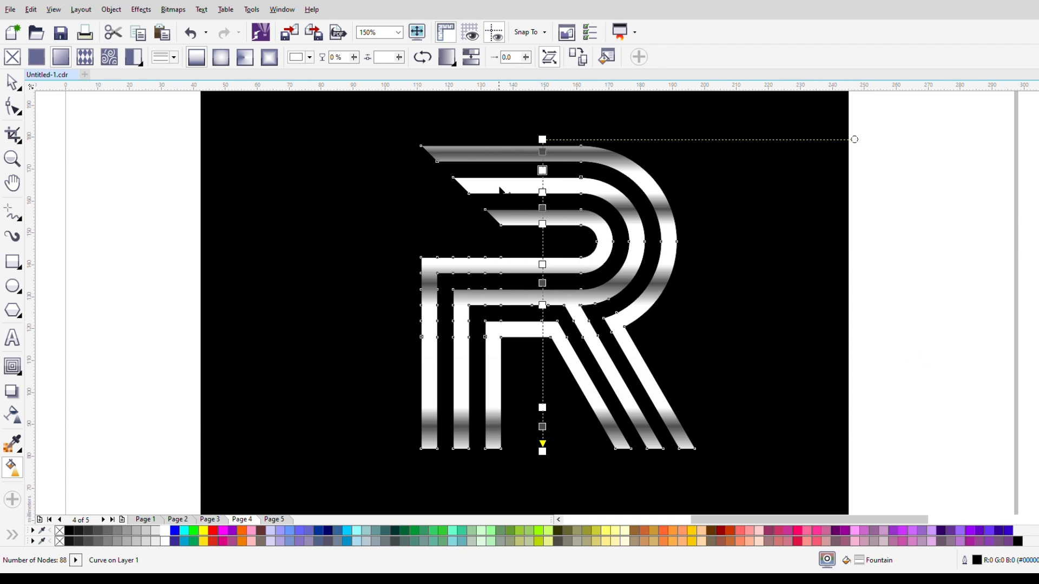
Set the gradient's start at the letter's top edge, readjust the white and dark grey stops across the upper bands, and deselect the letter.
mouse_move(542, 152)
mouse_down()
mouse_move(544, 176)
mouse_move(542, 145)
mouse_up()
click(543, 161)
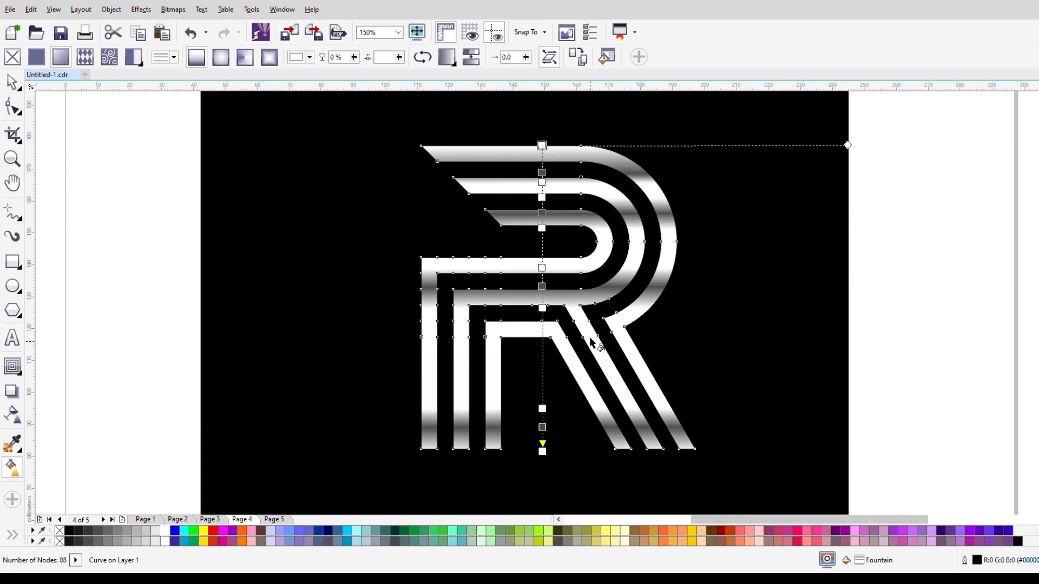
drag(545, 218, 542, 194)
double_click(542, 220)
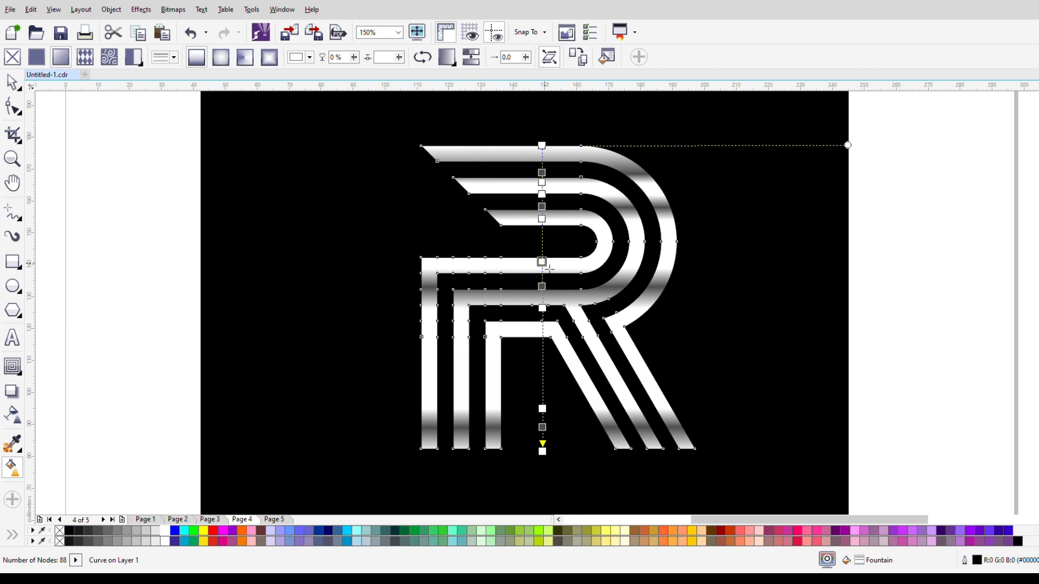
click(12, 81)
click(93, 149)
scroll(572, 320, down, 1)
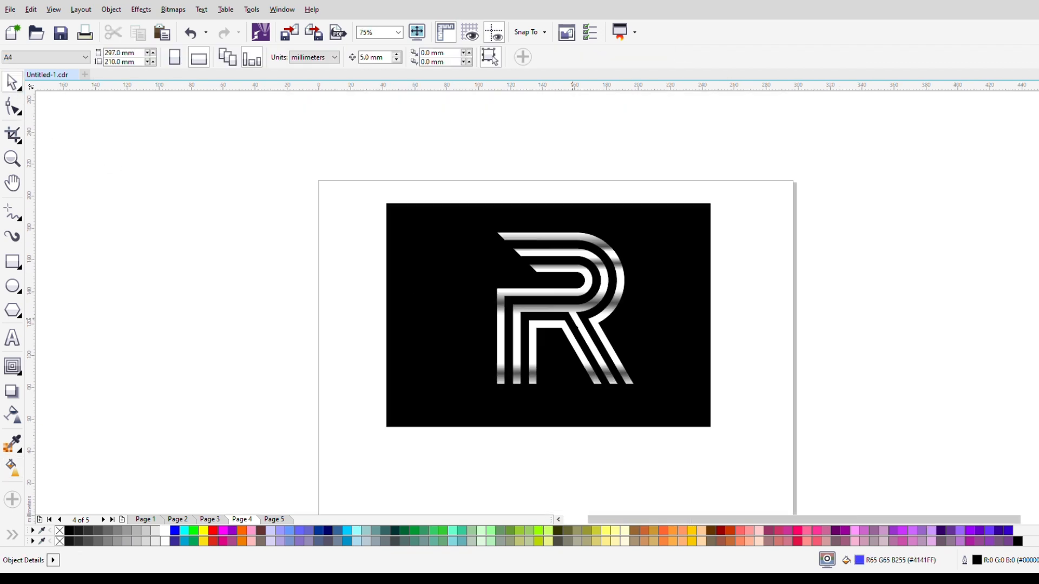
scroll(568, 314, up, 1)
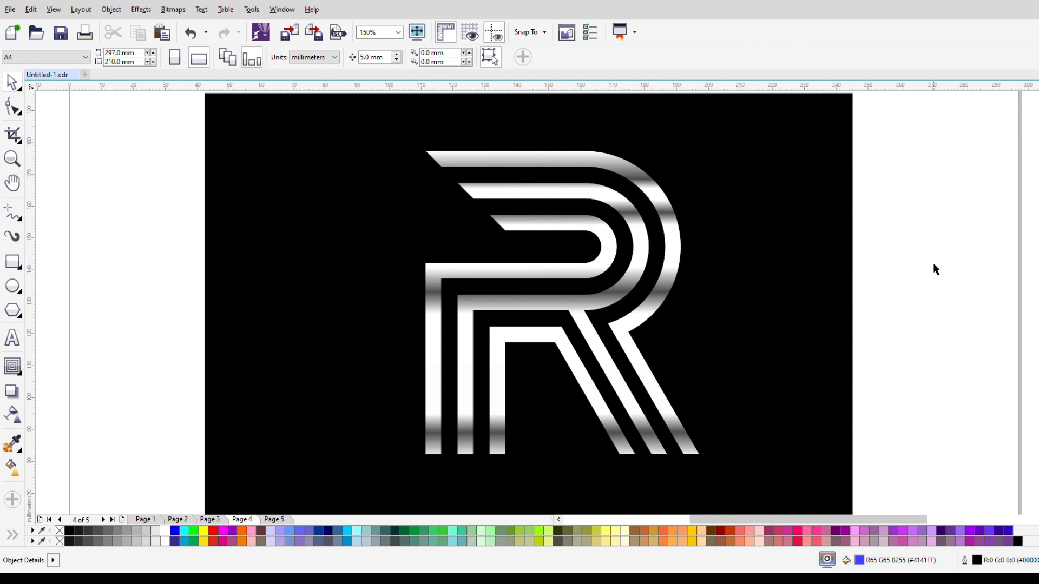
click(12, 467)
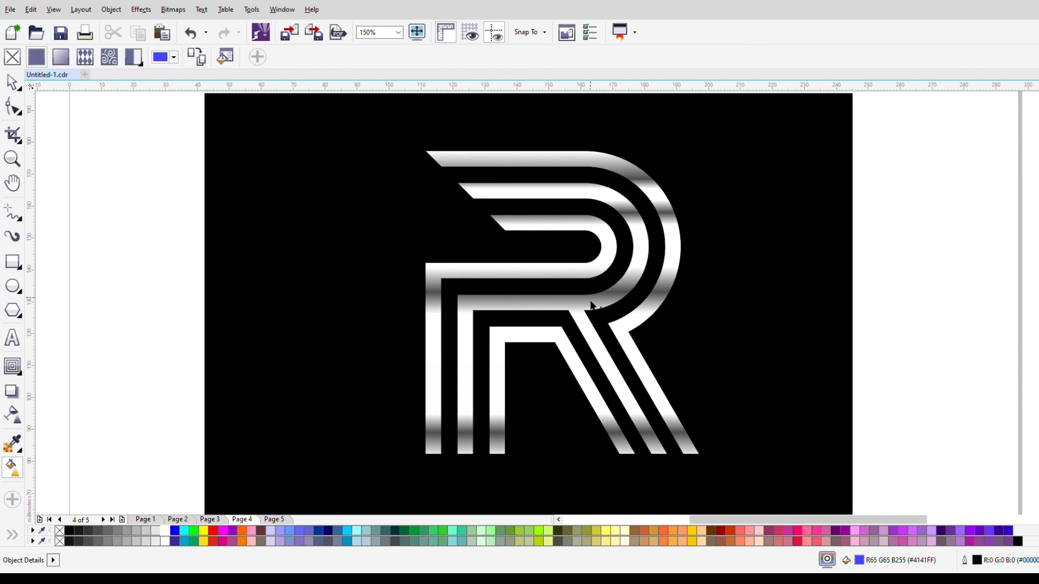
click(585, 308)
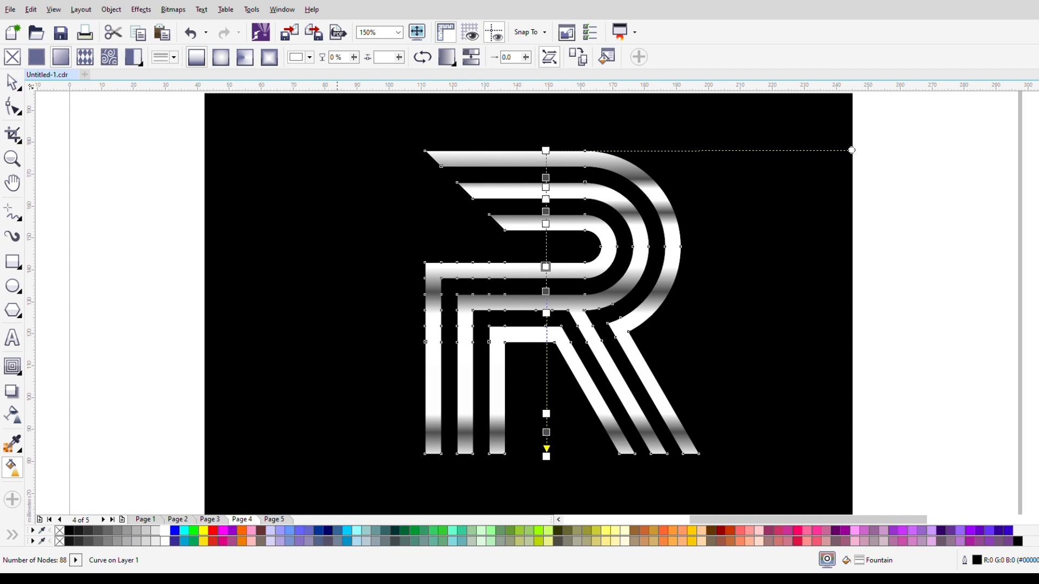
click(12, 82)
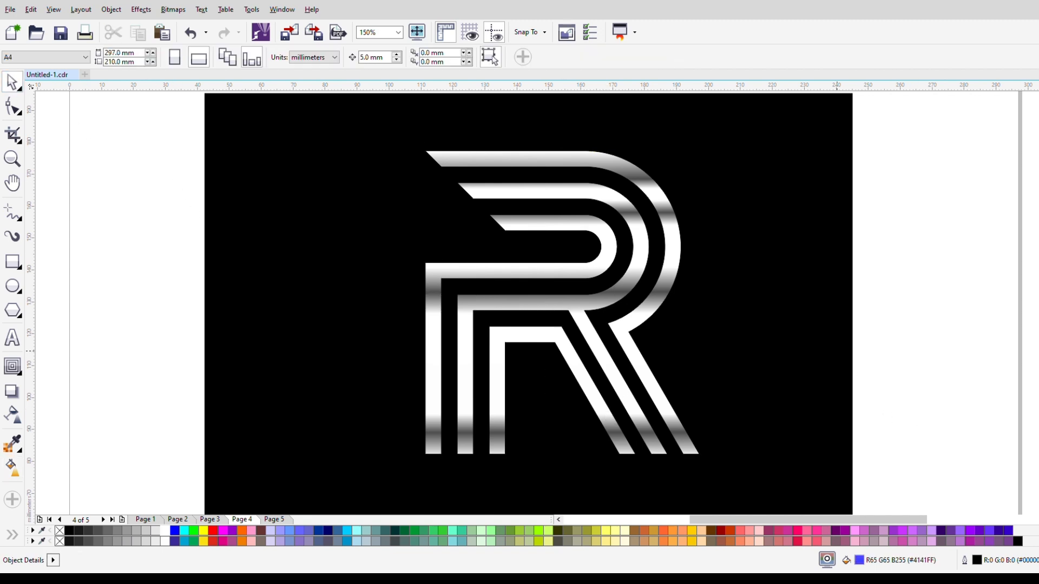